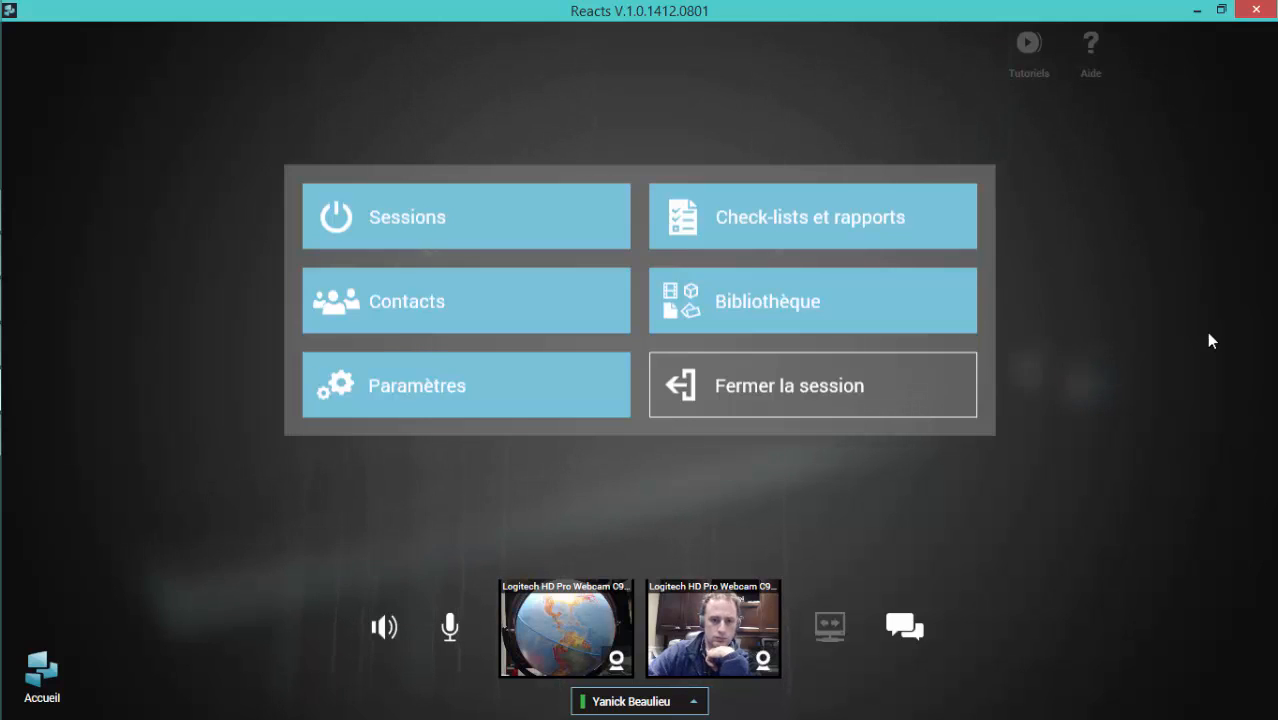
Start a new session and shift its empty scene window slightly upward.
{"action": "left_click", "coordinate": [497, 232]}
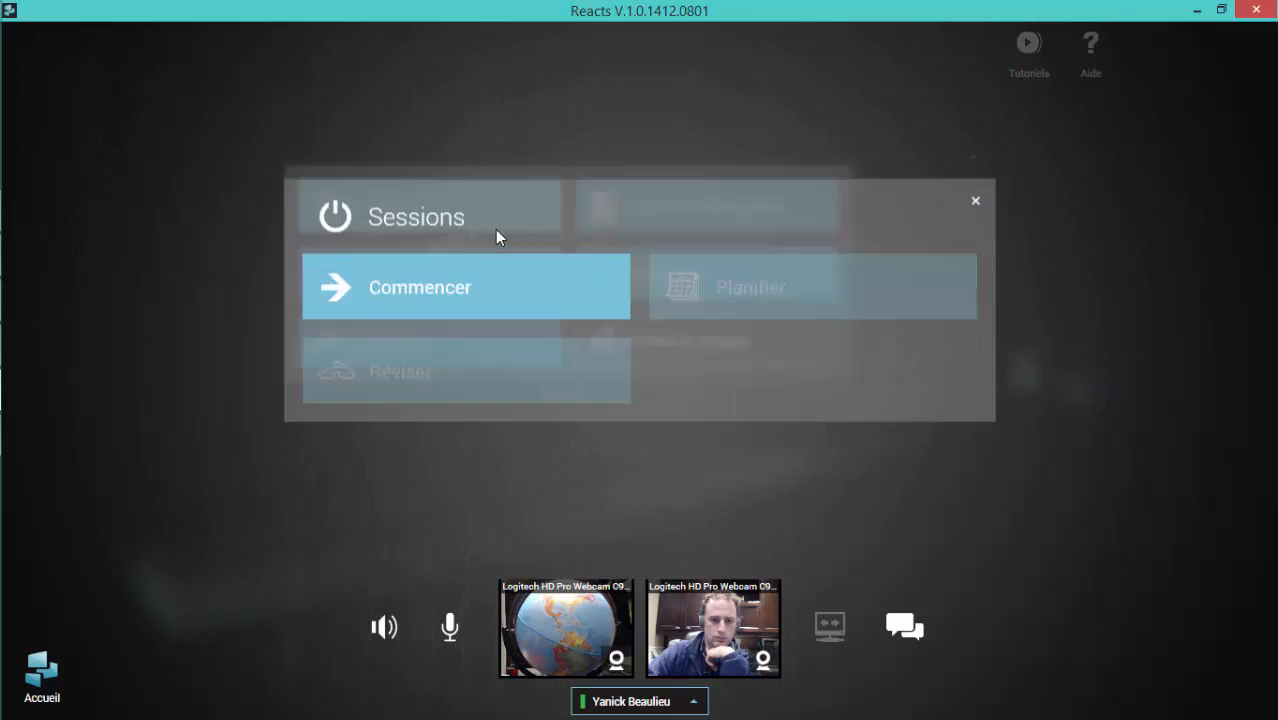
{"action": "left_click", "coordinate": [518, 290]}
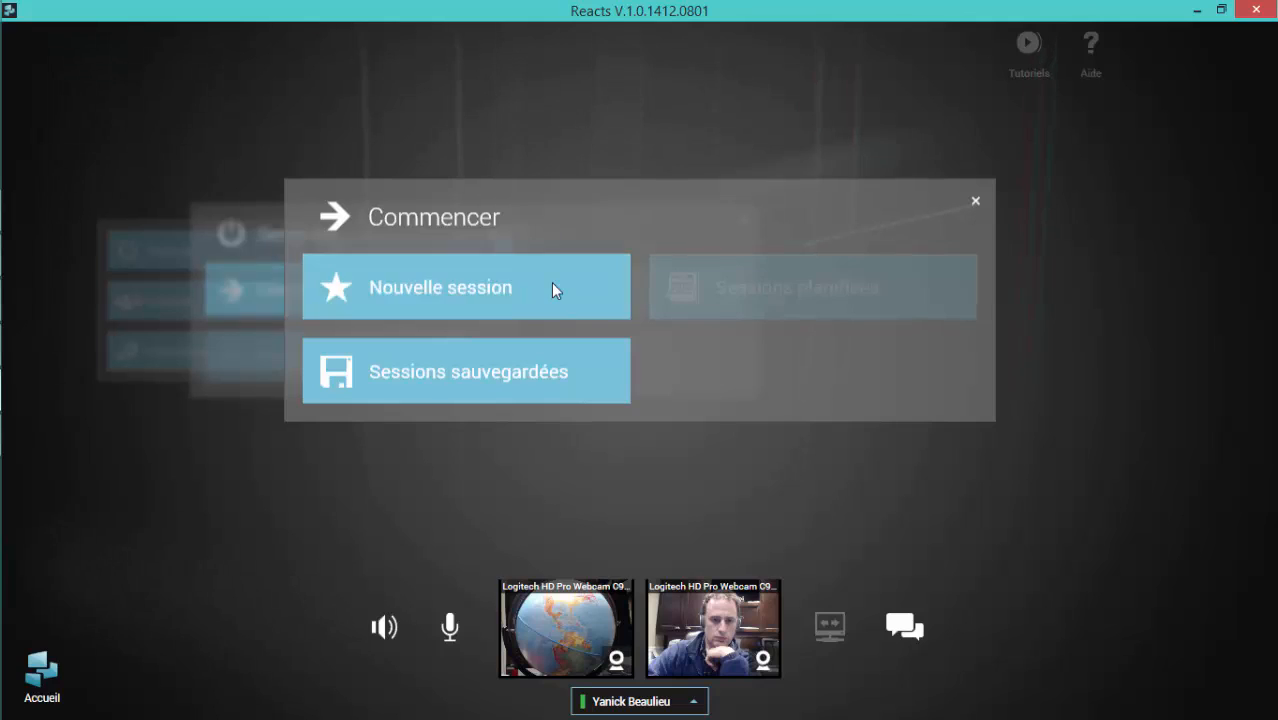
{"action": "left_click", "coordinate": [553, 290]}
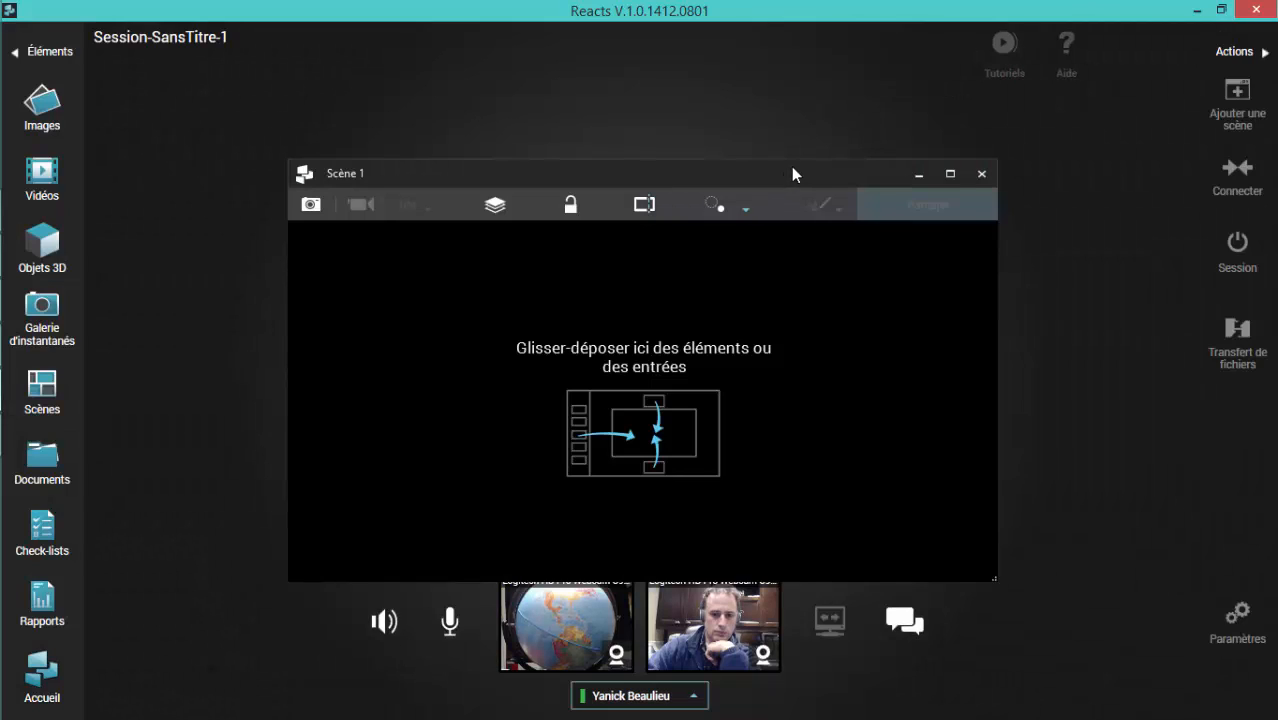
{"action": "mouse_move", "coordinate": [791, 174]}
{"action": "left_mouse_down"}
{"action": "mouse_move", "coordinate": [796, 148]}
{"action": "mouse_move", "coordinate": [803, 160]}
{"action": "left_mouse_up"}
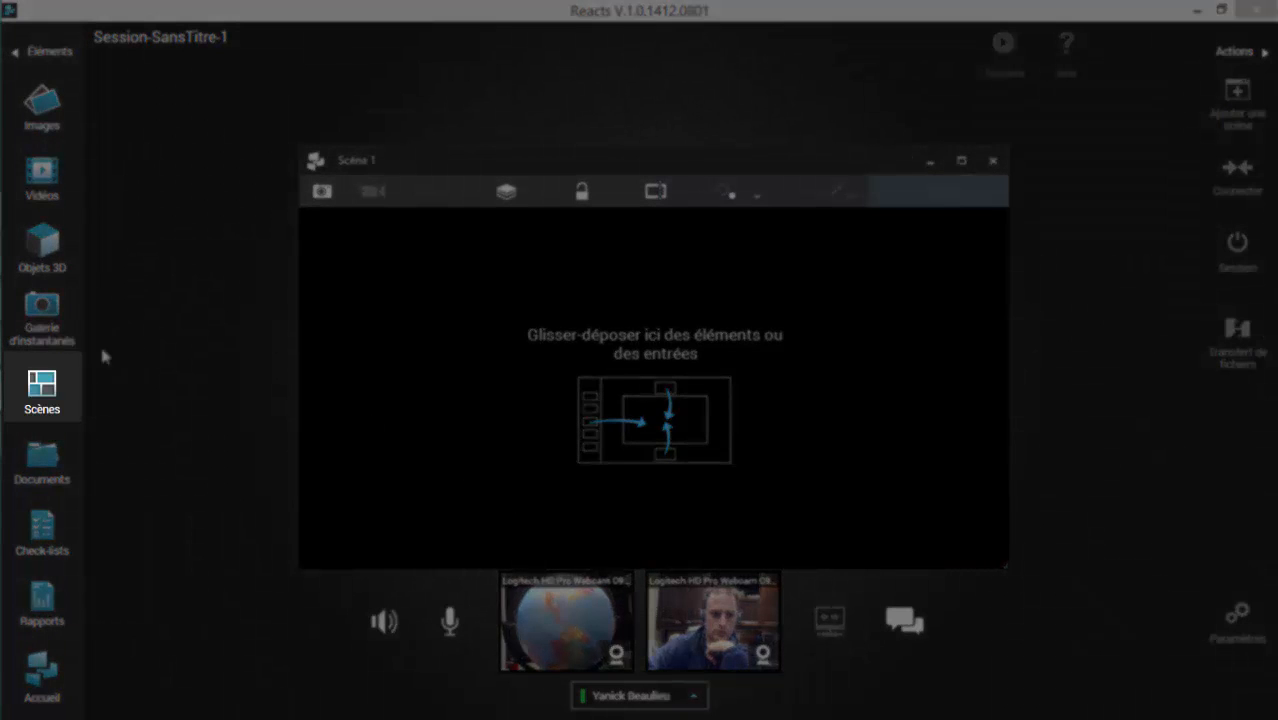
Open the scene list and arrange its window and the Scène 1 window side by side.
{"action": "left_click", "coordinate": [44, 394]}
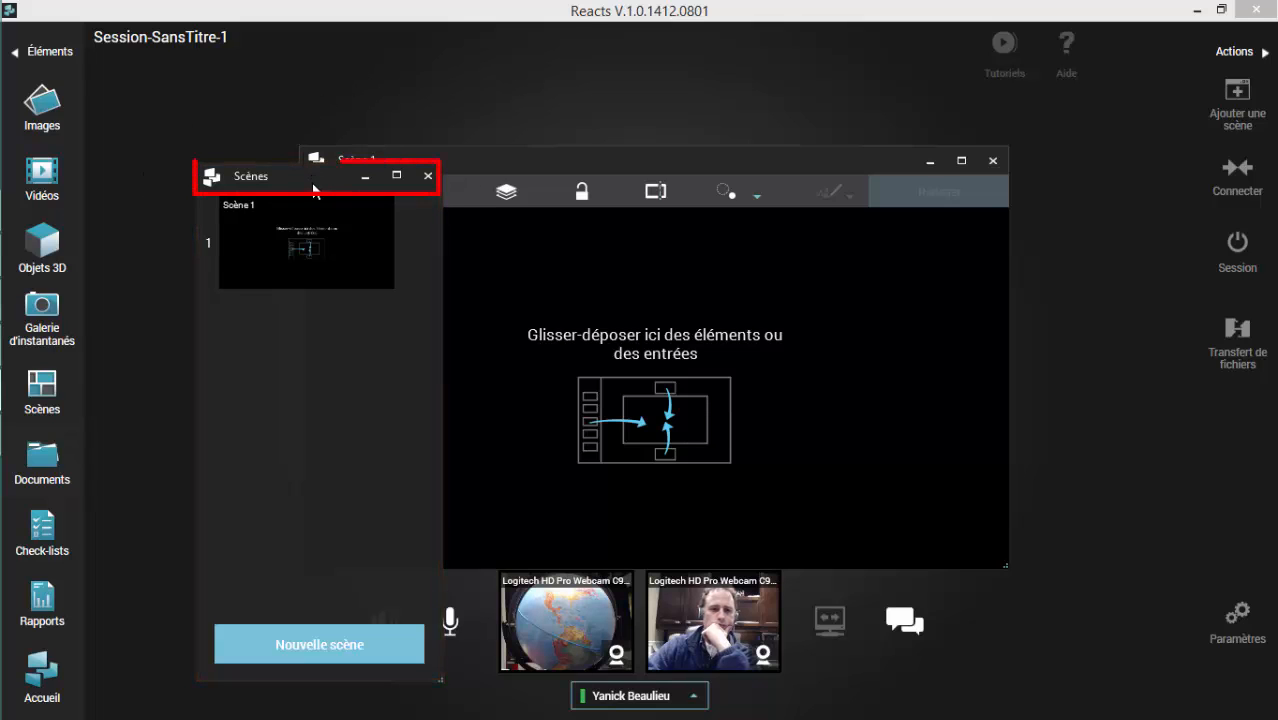
{"action": "left_click_drag", "start_coordinate": [316, 184], "coordinate": [203, 217]}
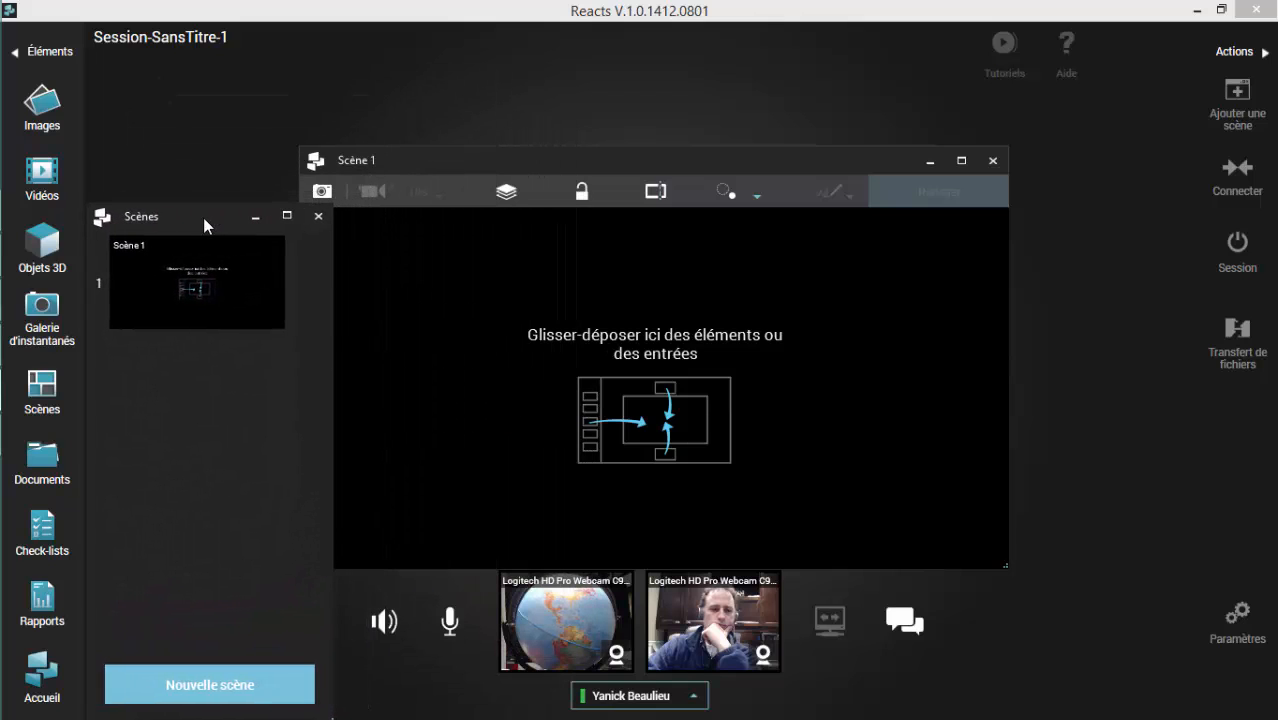
{"action": "left_click", "coordinate": [255, 216]}
{"action": "left_click", "coordinate": [106, 707]}
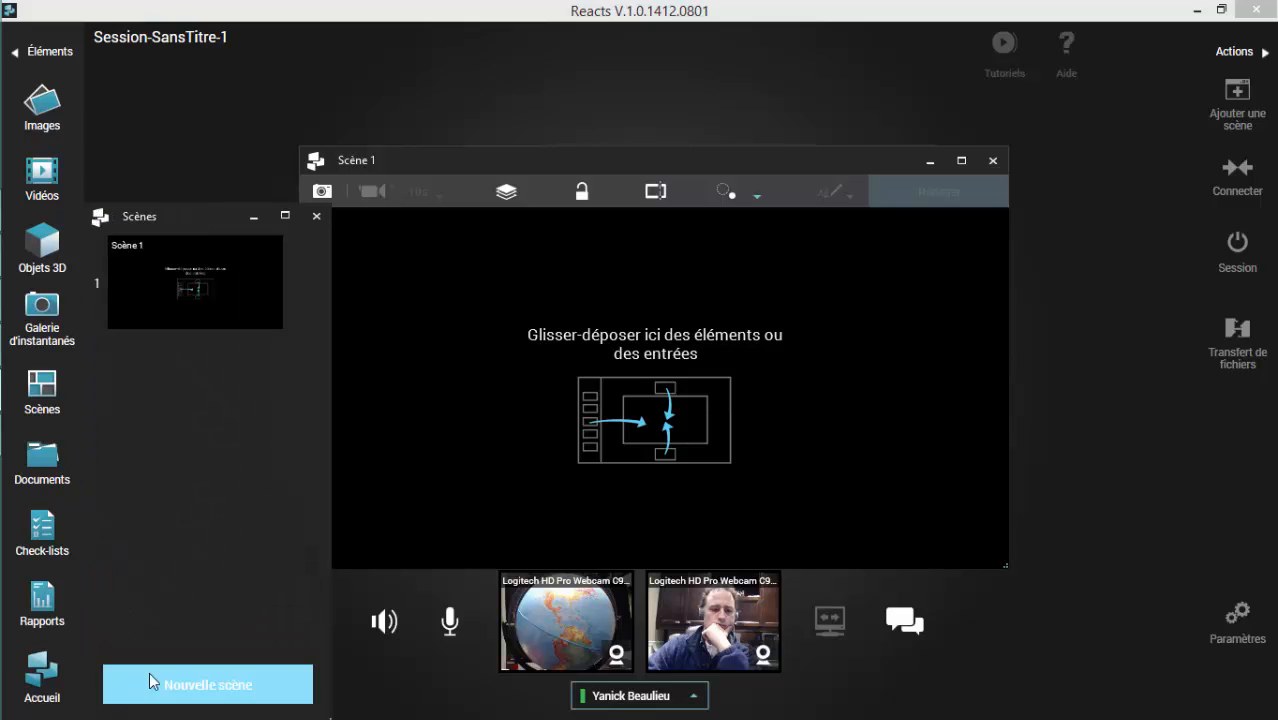
{"action": "left_click", "coordinate": [317, 217]}
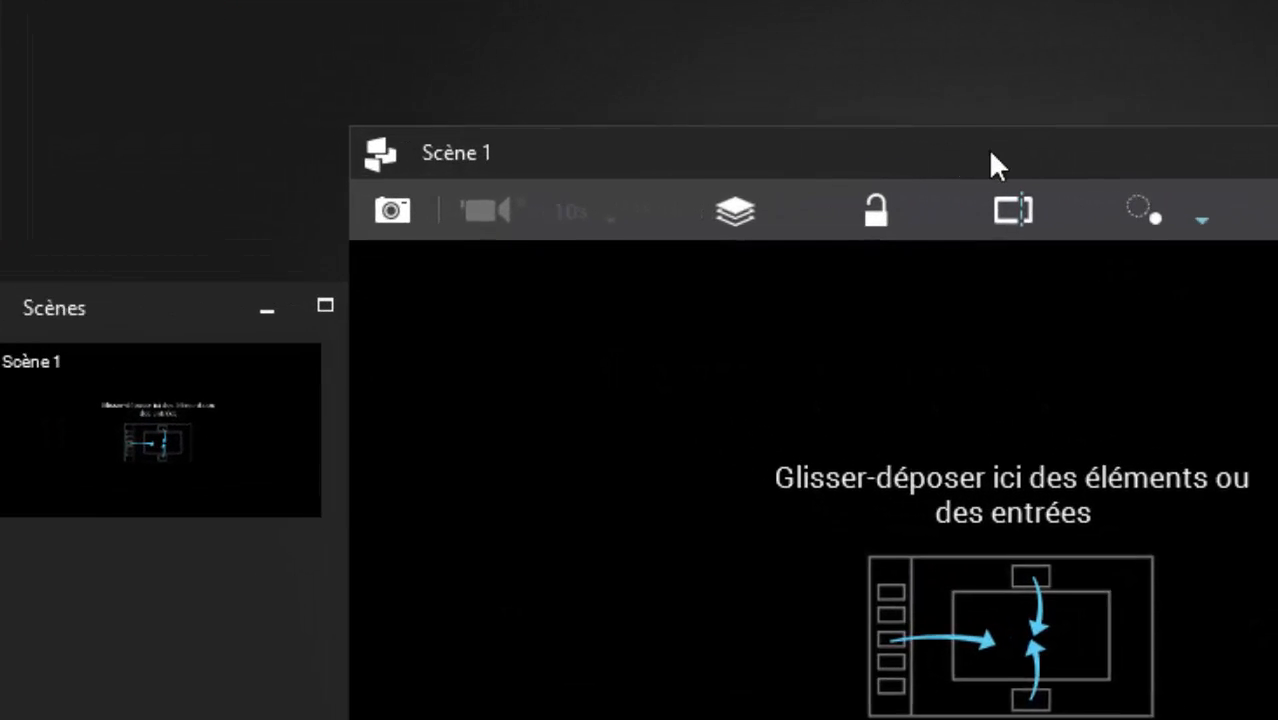
{"action": "left_click_drag", "start_coordinate": [1002, 166], "coordinate": [1076, 152]}
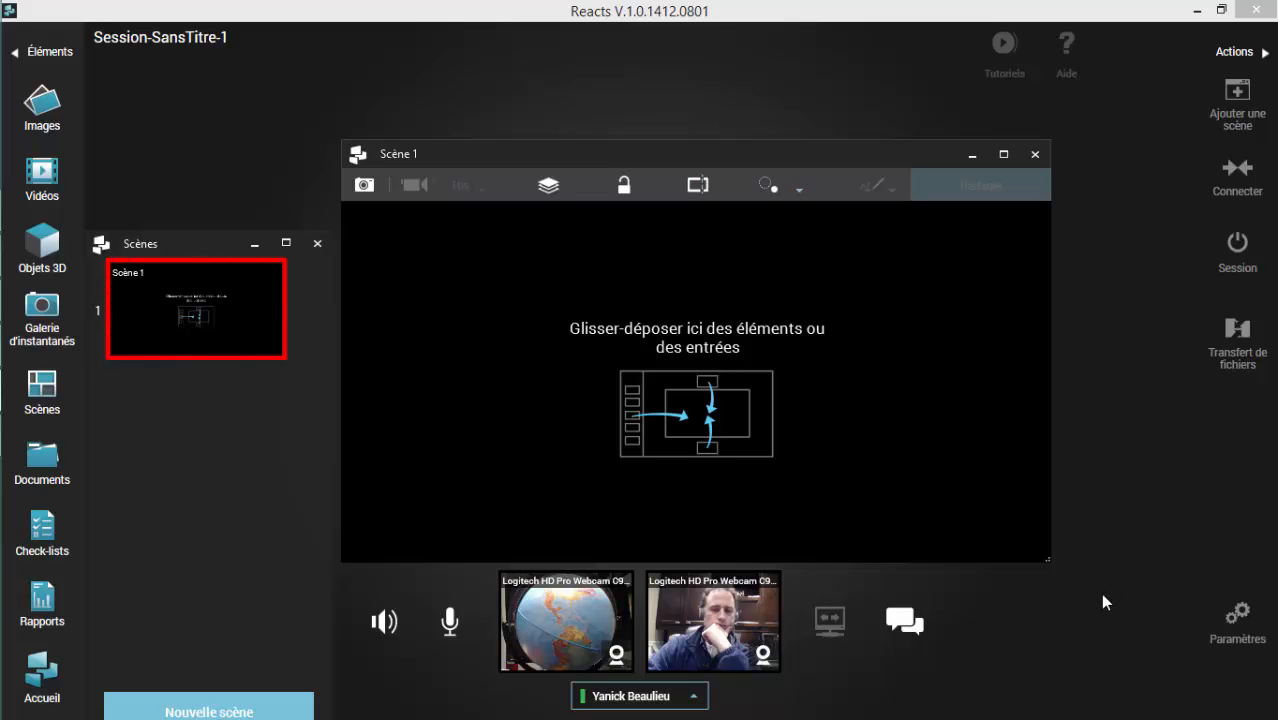
Add the presenter's webcam feed to Scène 1 and place the globe webcam feed on its left side.
{"action": "left_click_drag", "start_coordinate": [713, 620], "coordinate": [956, 412]}
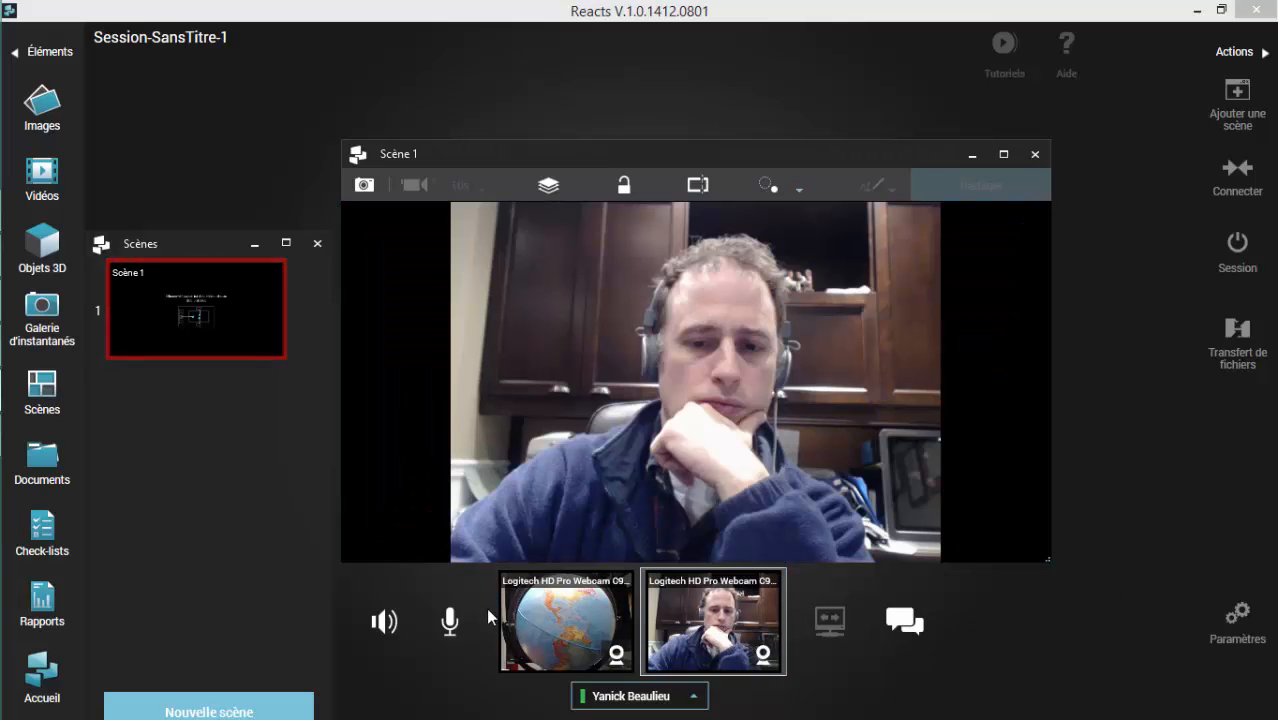
{"action": "left_click_drag", "start_coordinate": [490, 491], "coordinate": [353, 419]}
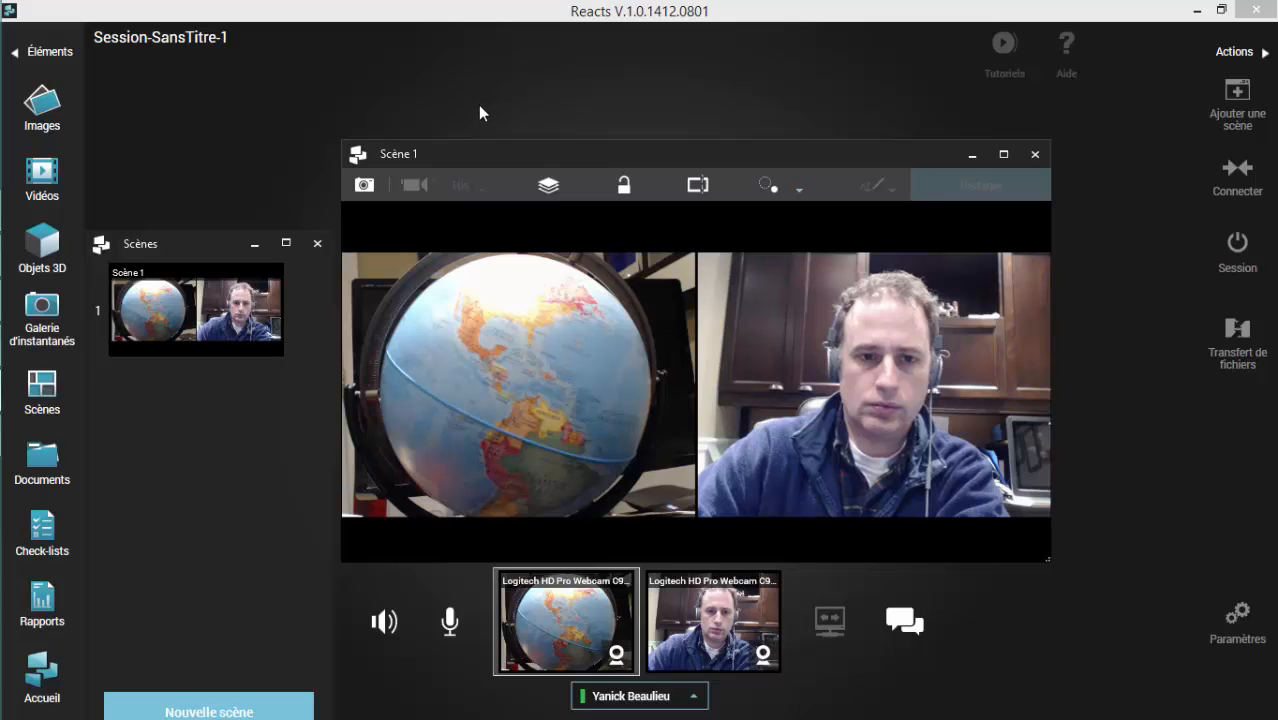
Rename Scène 1 as "Planètes".
{"action": "double_click", "coordinate": [406, 154]}
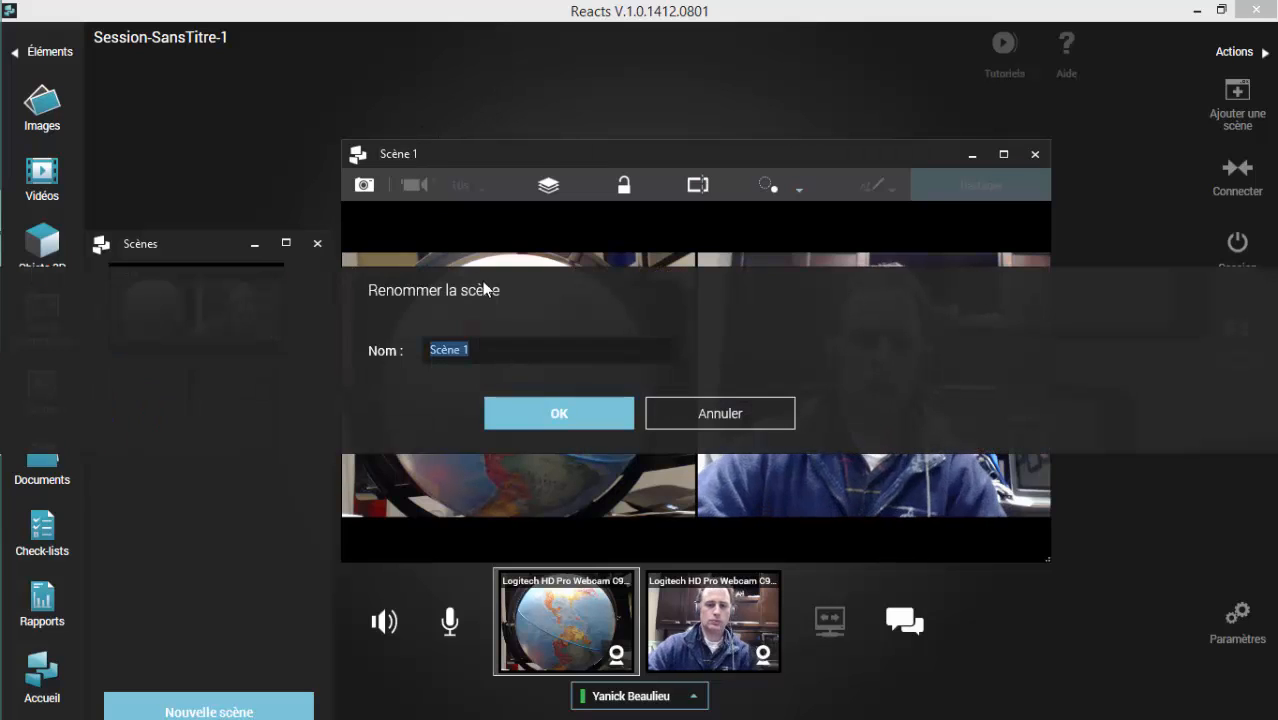
{"action": "key", "text": "BackSpace"}
{"action": "type", "text": "Planèe"}
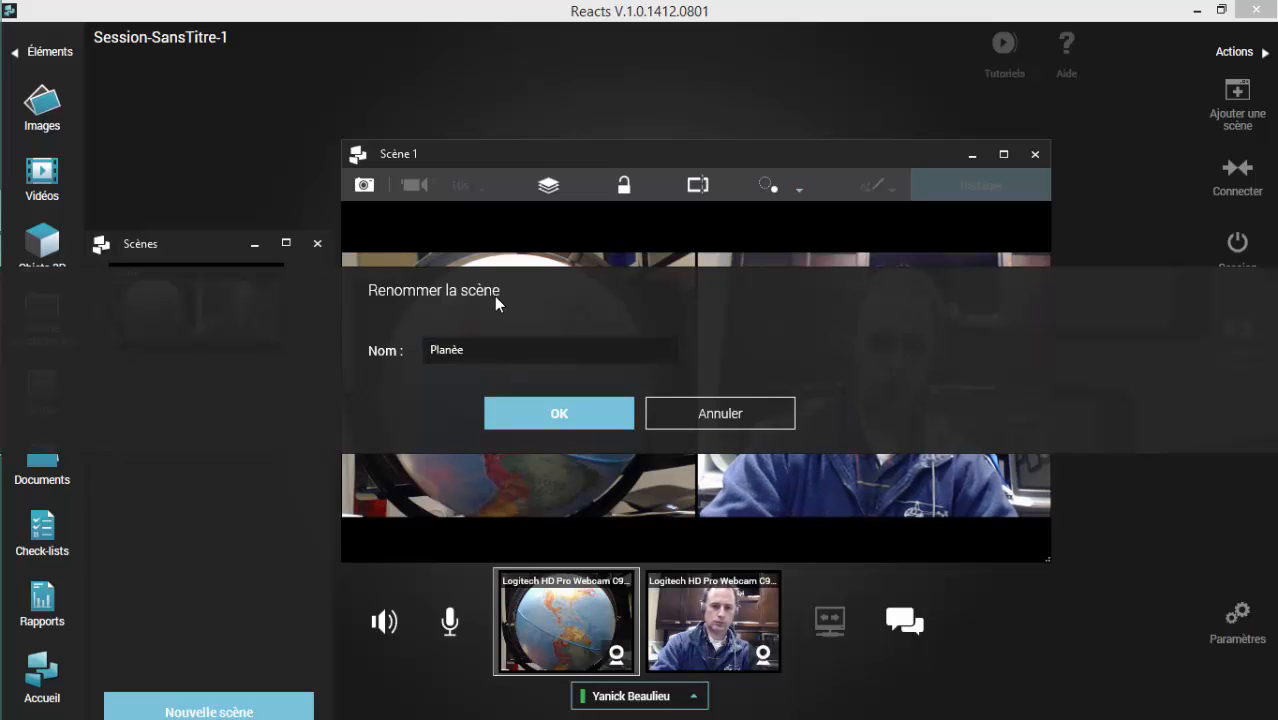
{"action": "key", "text": "BackSpace"}
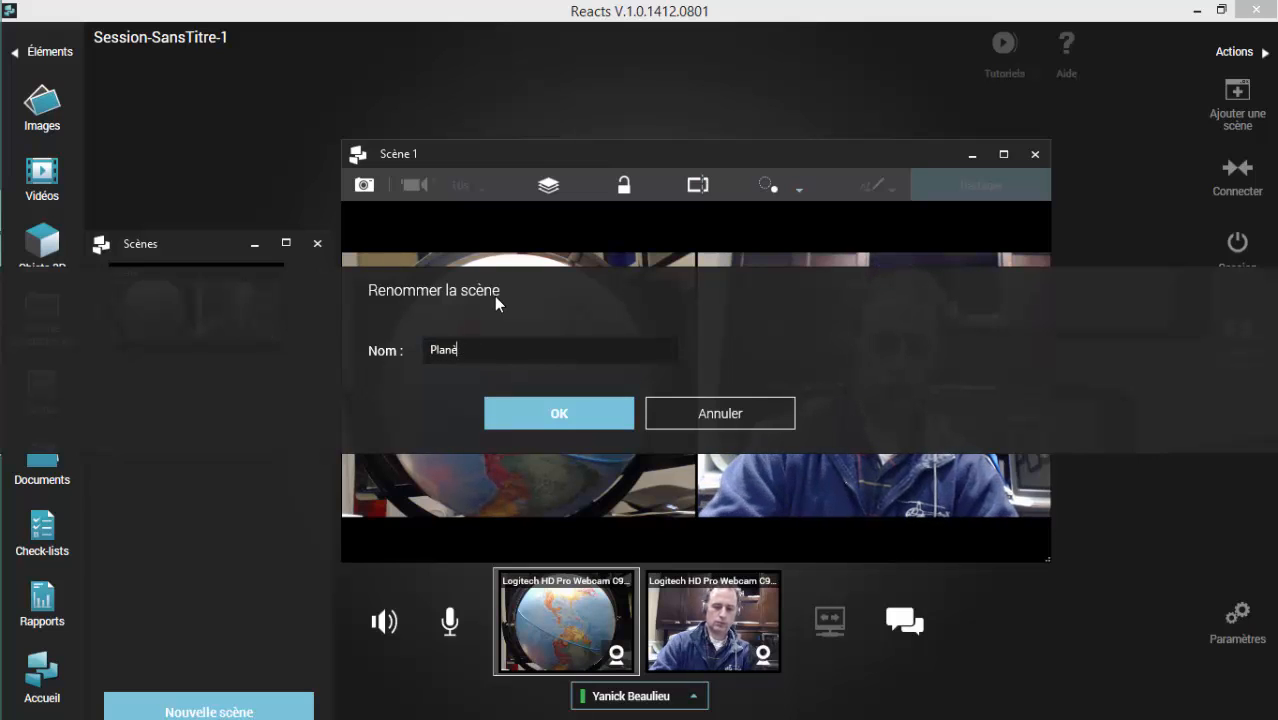
{"action": "type", "text": "tes"}
{"action": "key", "text": "Return"}
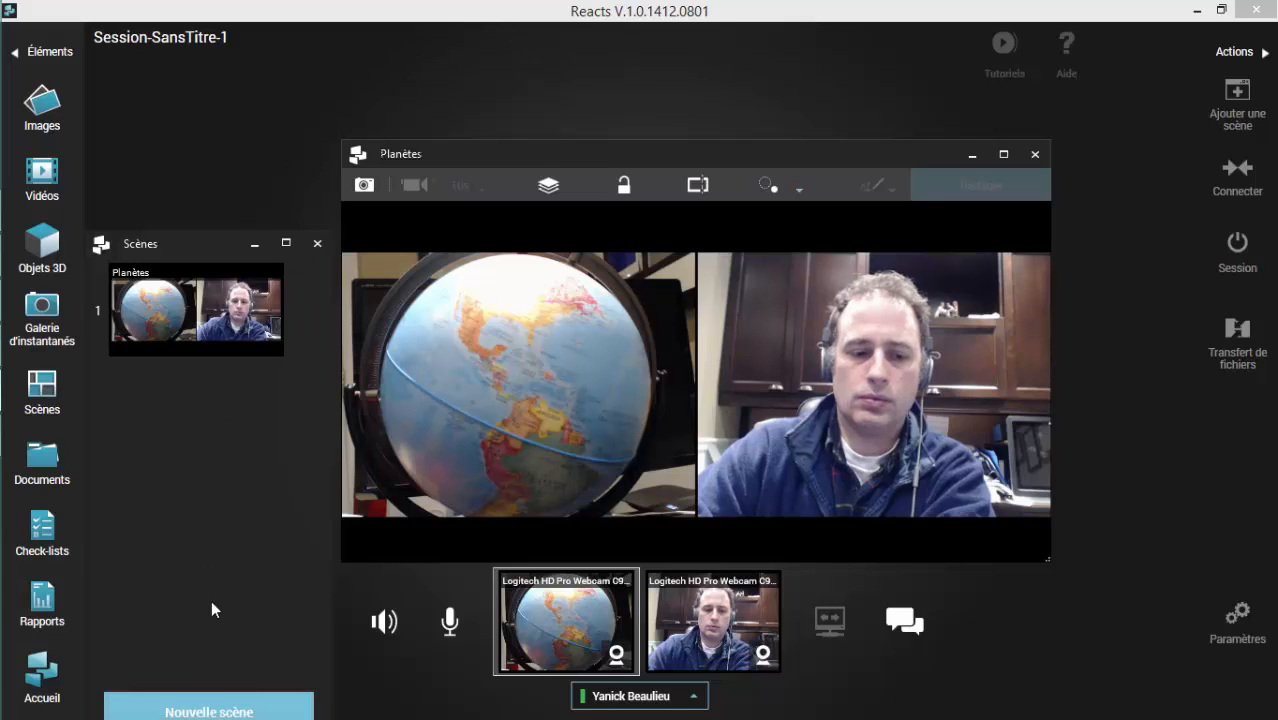
Add a second scene and fill it with two copies of the presenter's webcam feed and the globe feed under the right one.
{"action": "left_click", "coordinate": [231, 709]}
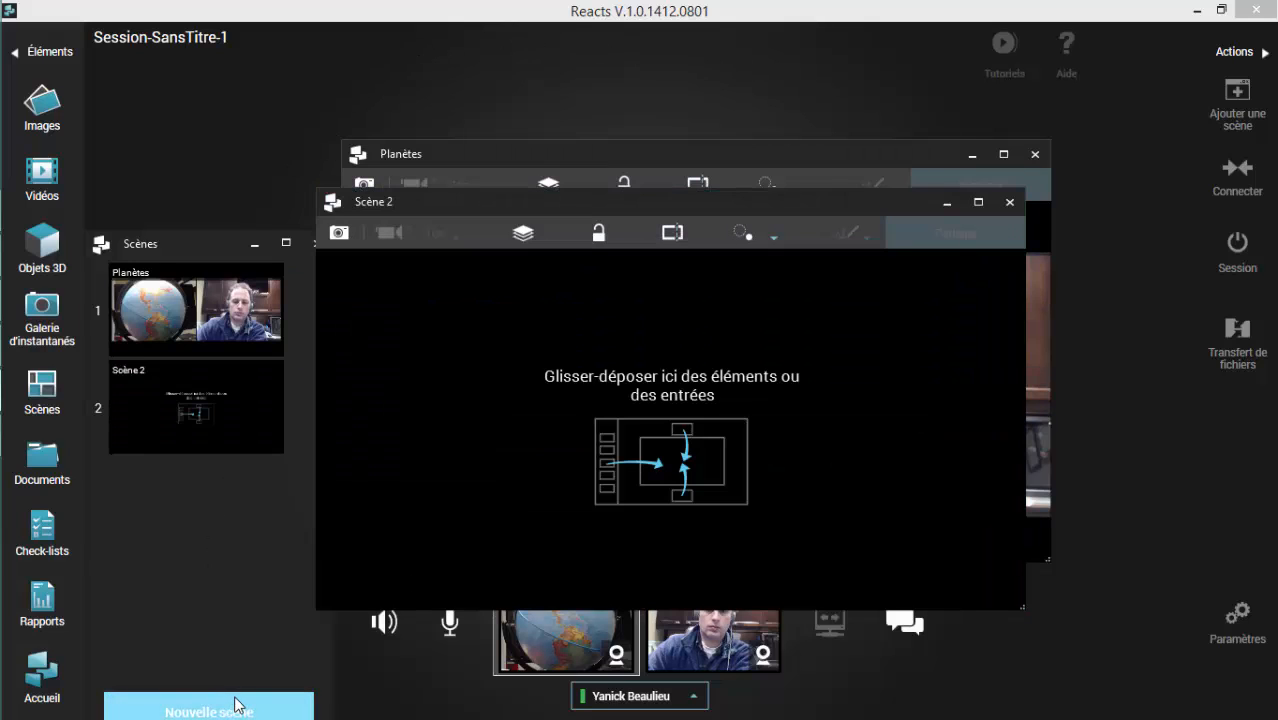
{"action": "left_click", "coordinate": [1008, 202]}
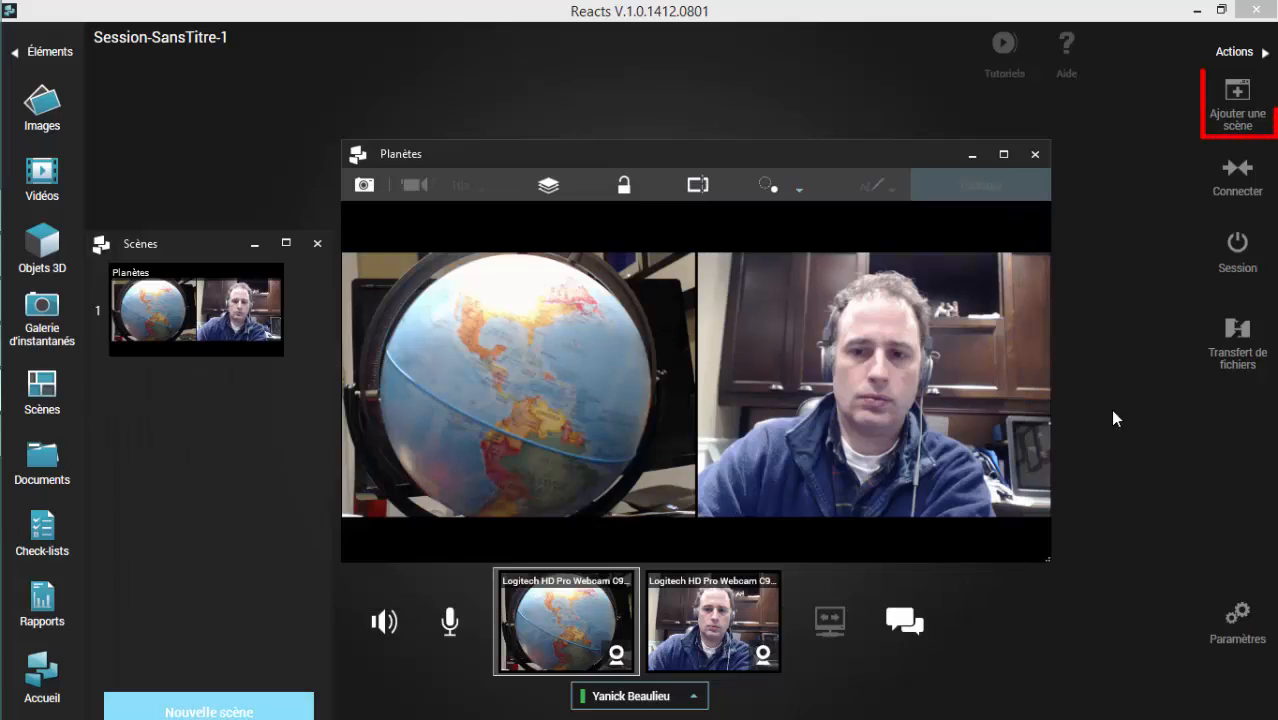
{"action": "left_click", "coordinate": [1237, 95]}
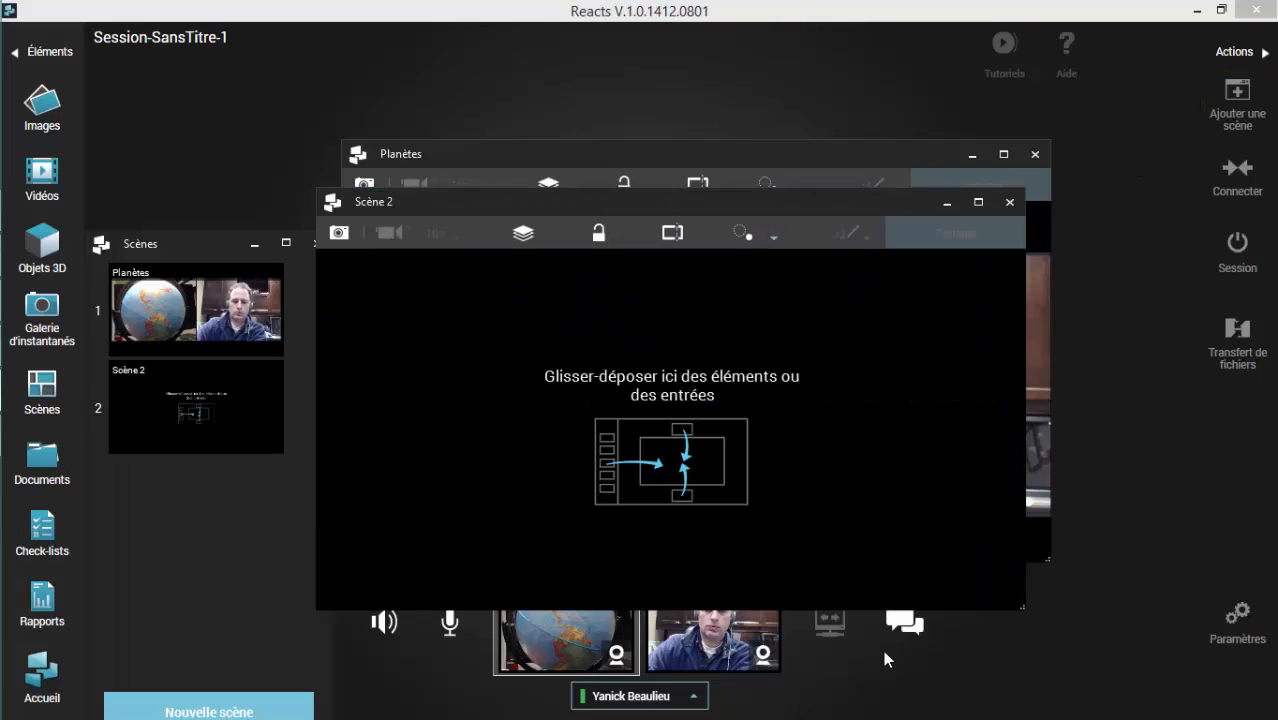
{"action": "left_click_drag", "start_coordinate": [738, 620], "coordinate": [755, 445]}
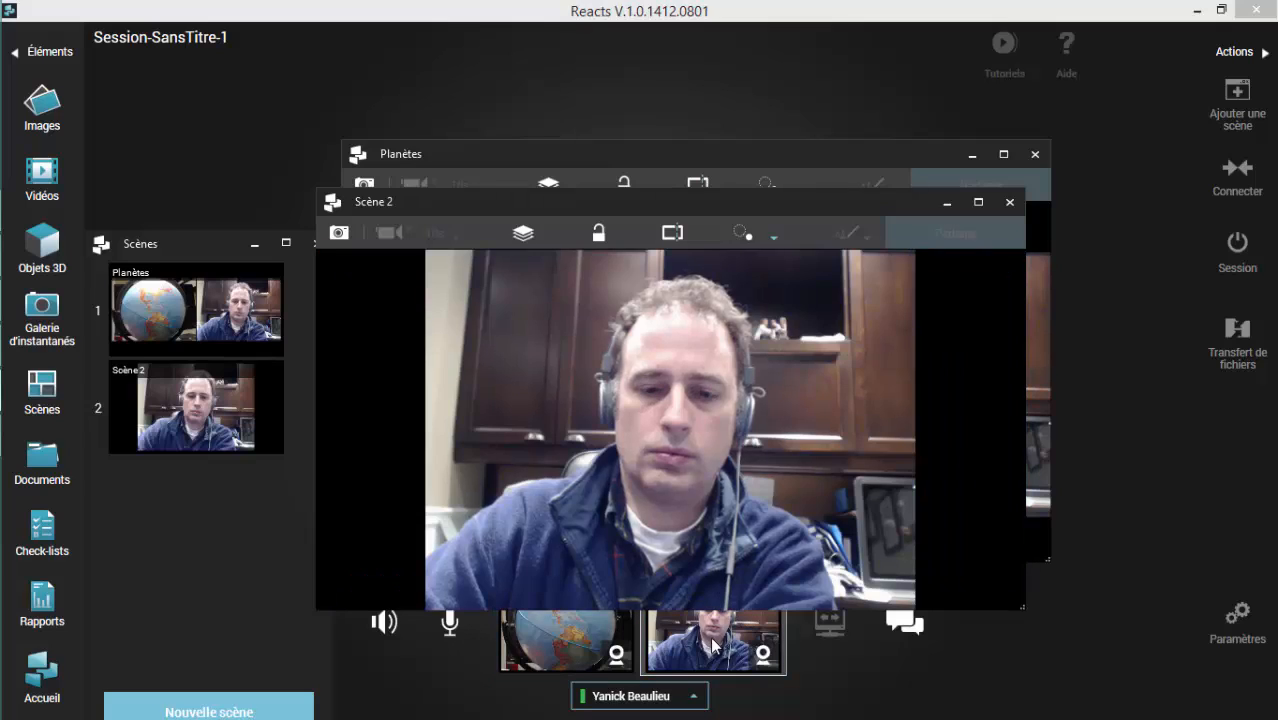
{"action": "left_click_drag", "start_coordinate": [1005, 431], "coordinate": [1005, 433]}
{"action": "left_click_drag", "start_coordinate": [557, 630], "coordinate": [774, 564]}
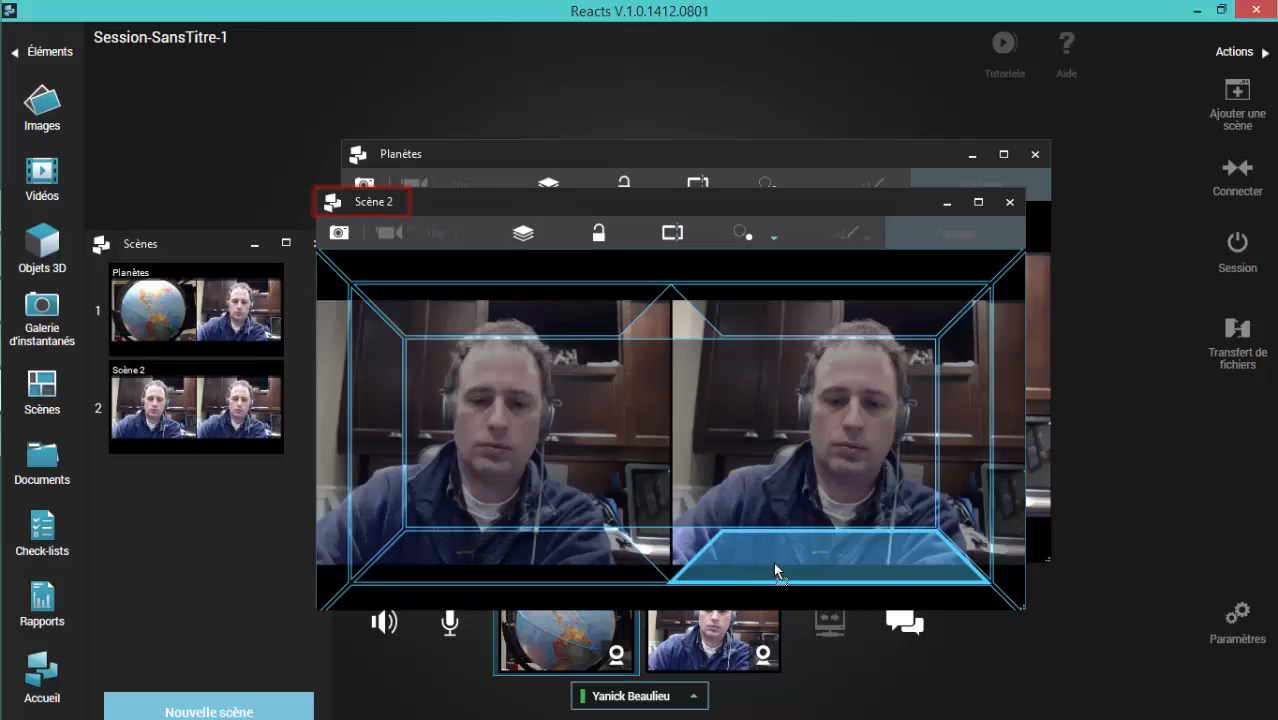
{"action": "left_click_drag", "start_coordinate": [774, 564], "coordinate": [780, 564]}
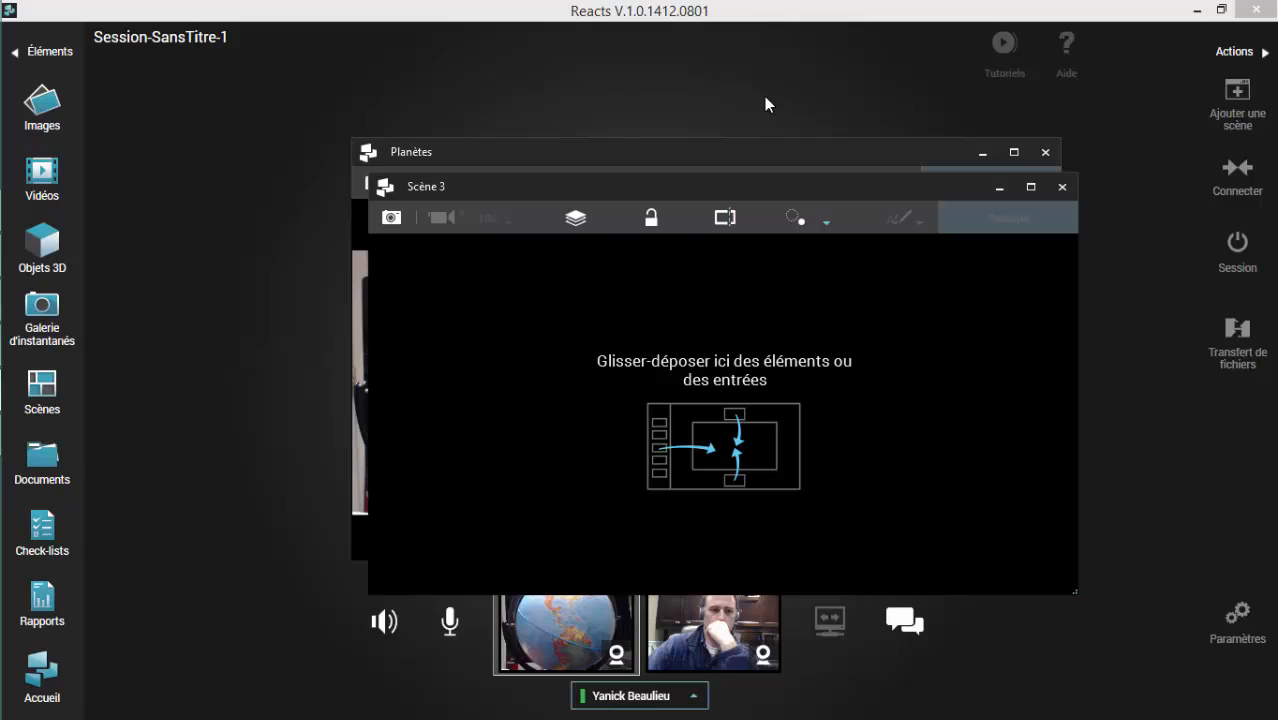
Fill Scène 3 with the video Earth.mp4 and the images Horses.png and Penguins.jpg stacked to the left of it.
{"action": "left_click", "coordinate": [42, 175]}
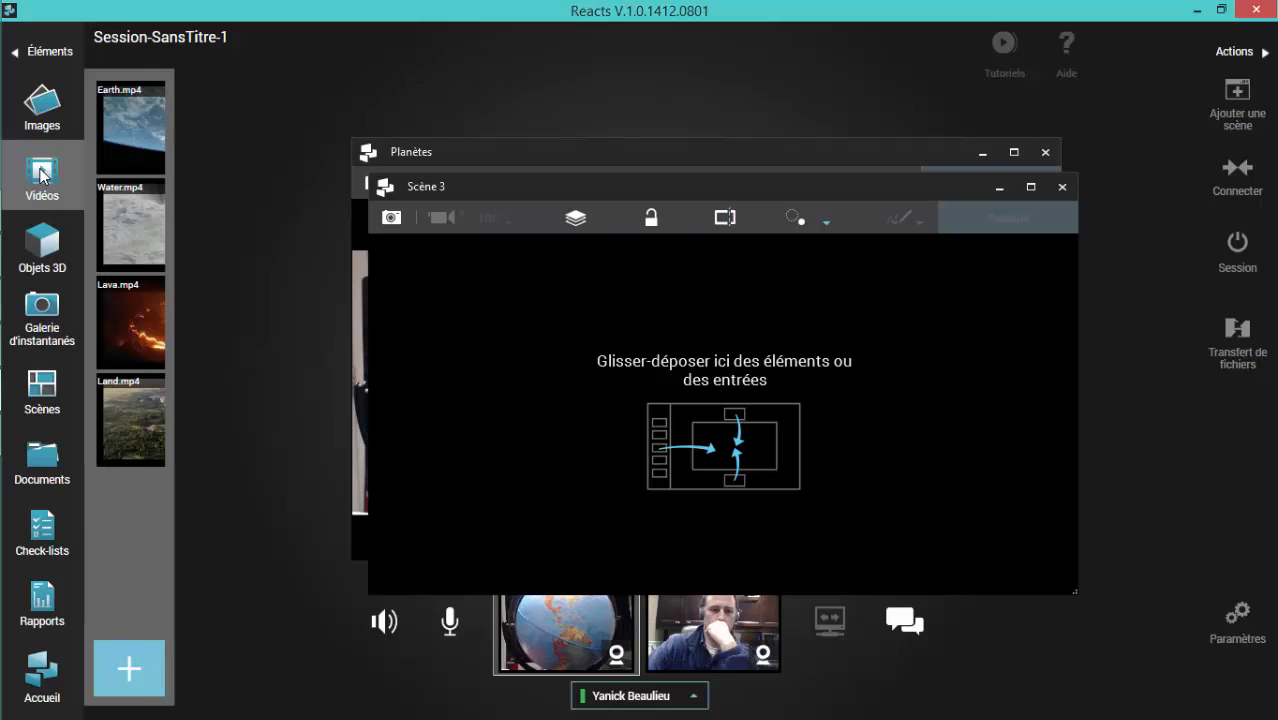
{"action": "left_click_drag", "start_coordinate": [209, 131], "coordinate": [616, 277]}
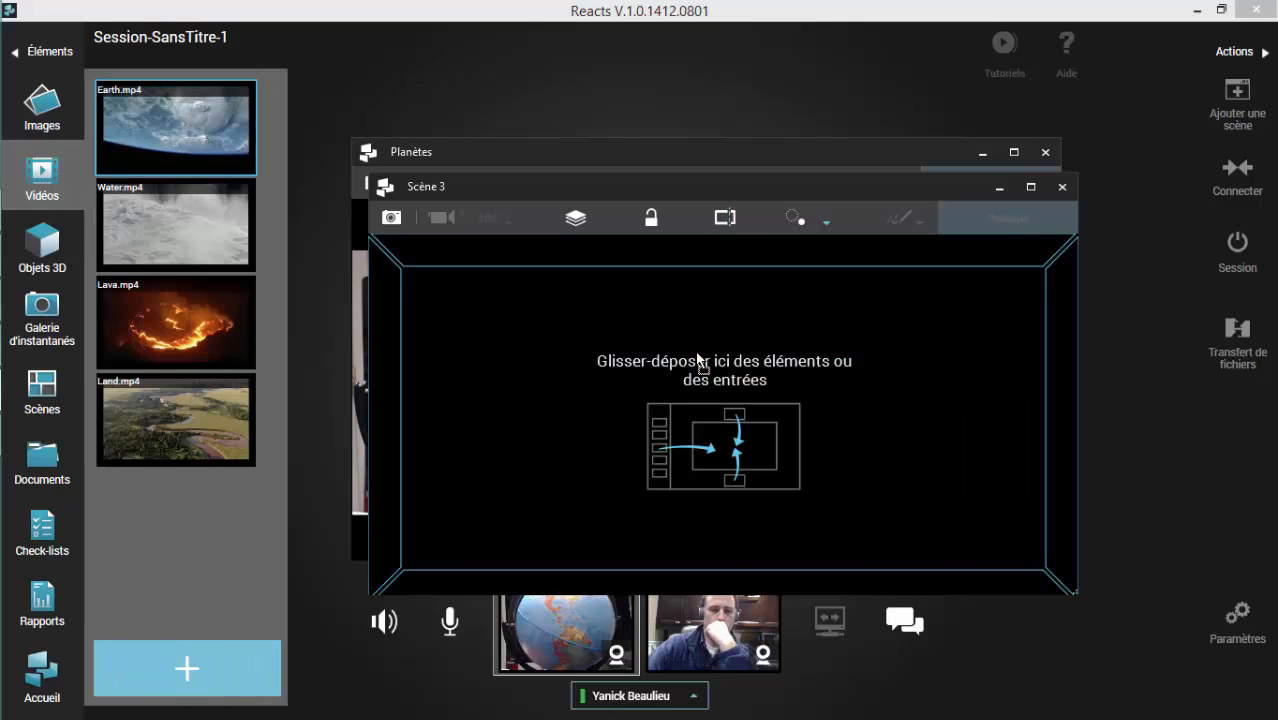
{"action": "left_click", "coordinate": [42, 105]}
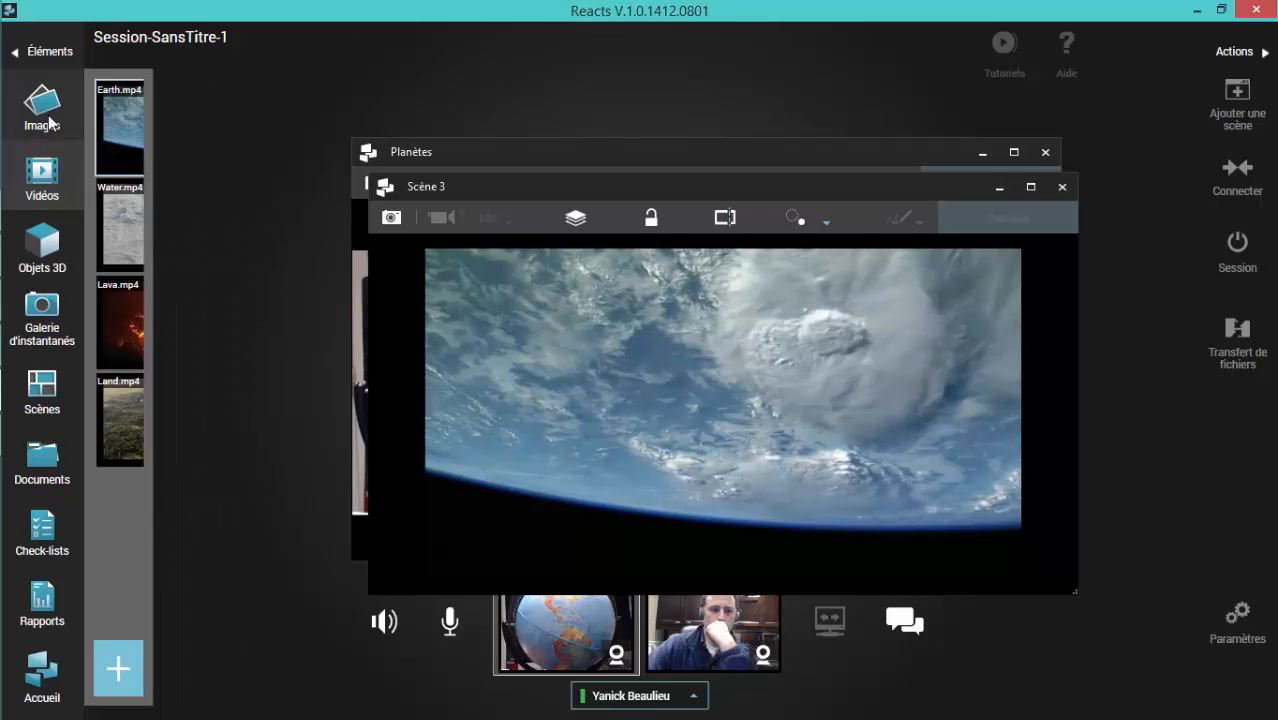
{"action": "left_click_drag", "start_coordinate": [195, 251], "coordinate": [384, 318]}
{"action": "left_click_drag", "start_coordinate": [172, 322], "coordinate": [496, 529]}
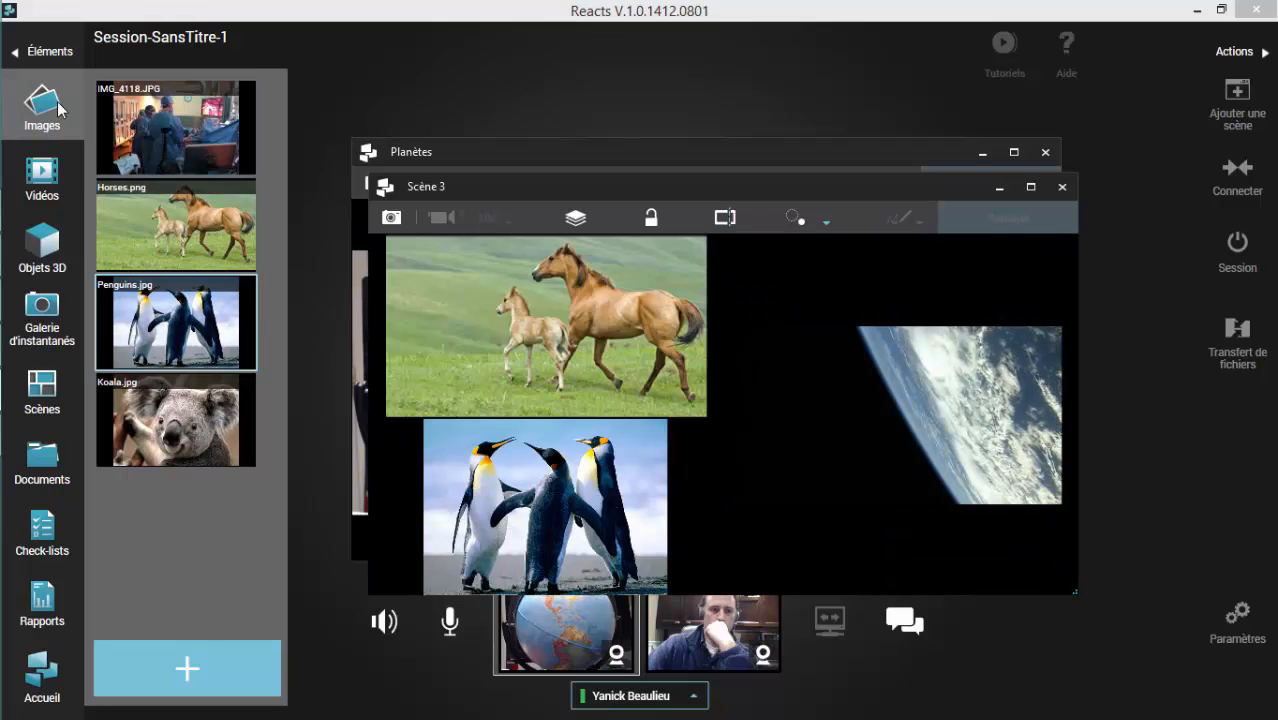
Open the scene list, place it clear of the scene windows, and close the Scène 3 and Planètes windows.
{"action": "left_click", "coordinate": [50, 385]}
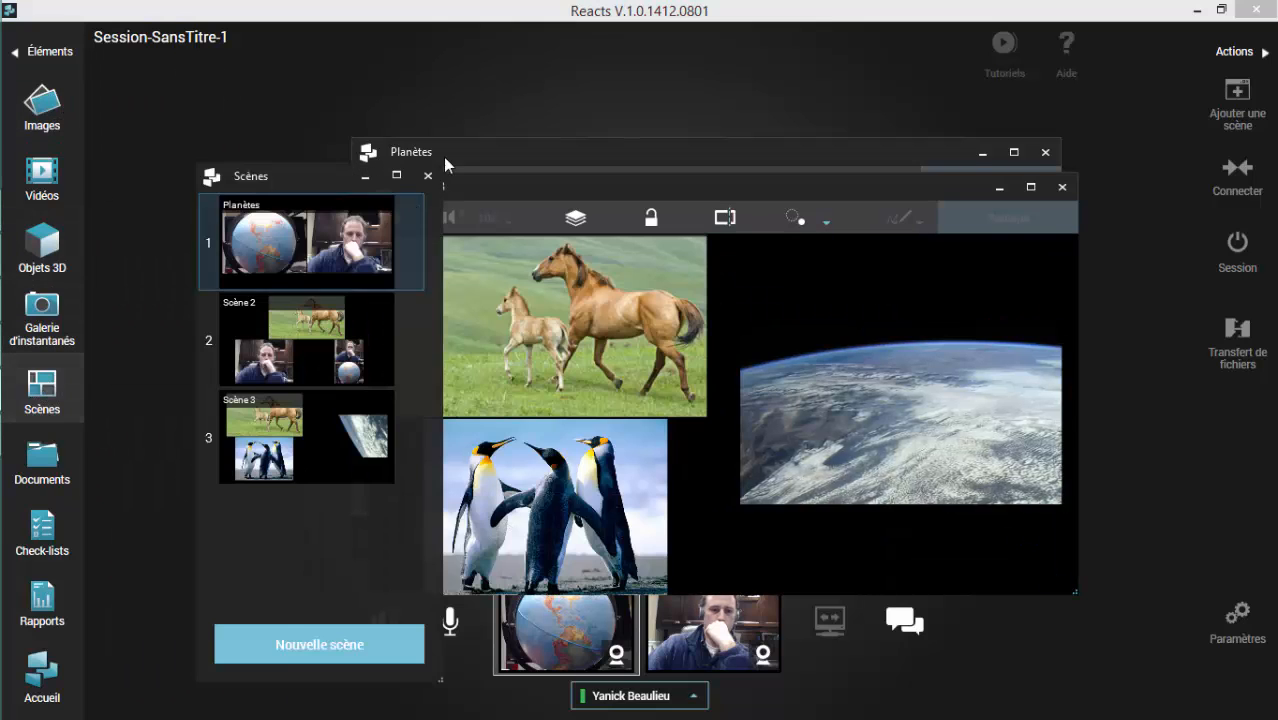
{"action": "left_click_drag", "start_coordinate": [281, 188], "coordinate": [187, 178]}
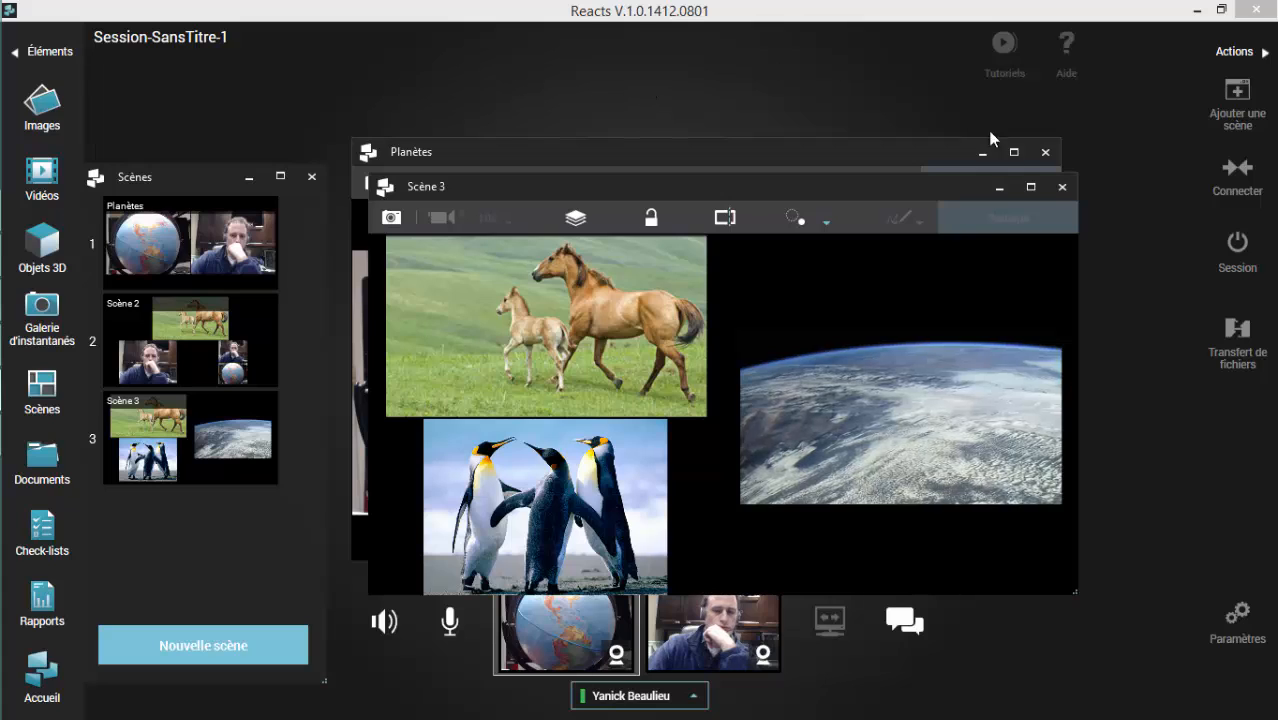
{"action": "left_click", "coordinate": [1060, 188]}
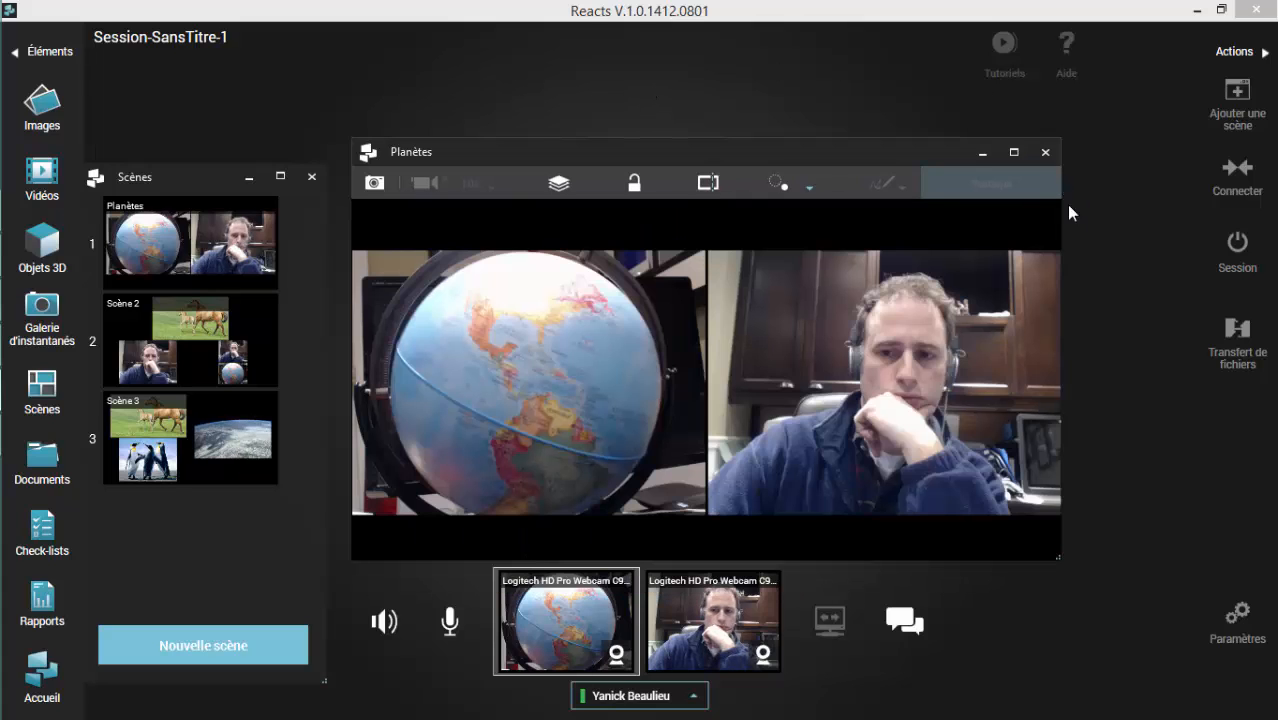
{"action": "left_click", "coordinate": [1046, 153]}
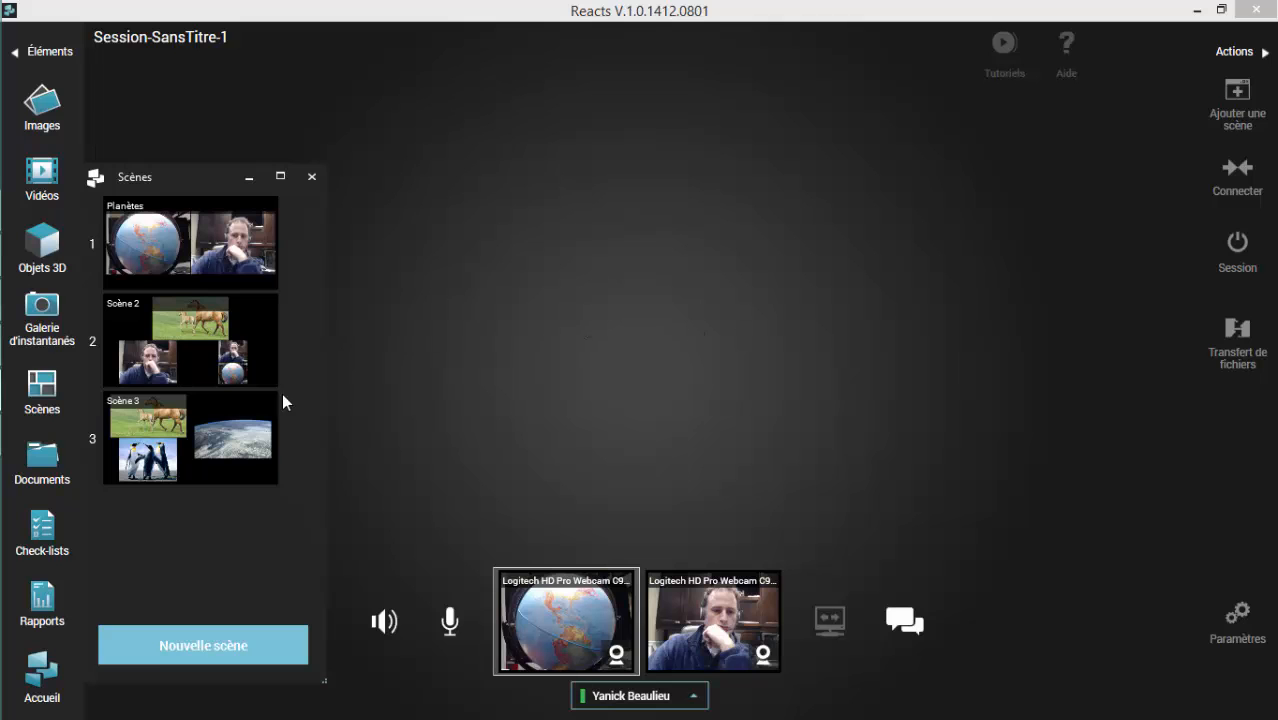
Reopen Scène 3 from the scene list, both by its thumbnail and by its edit option, and close it again.
{"action": "left_click", "coordinate": [217, 423]}
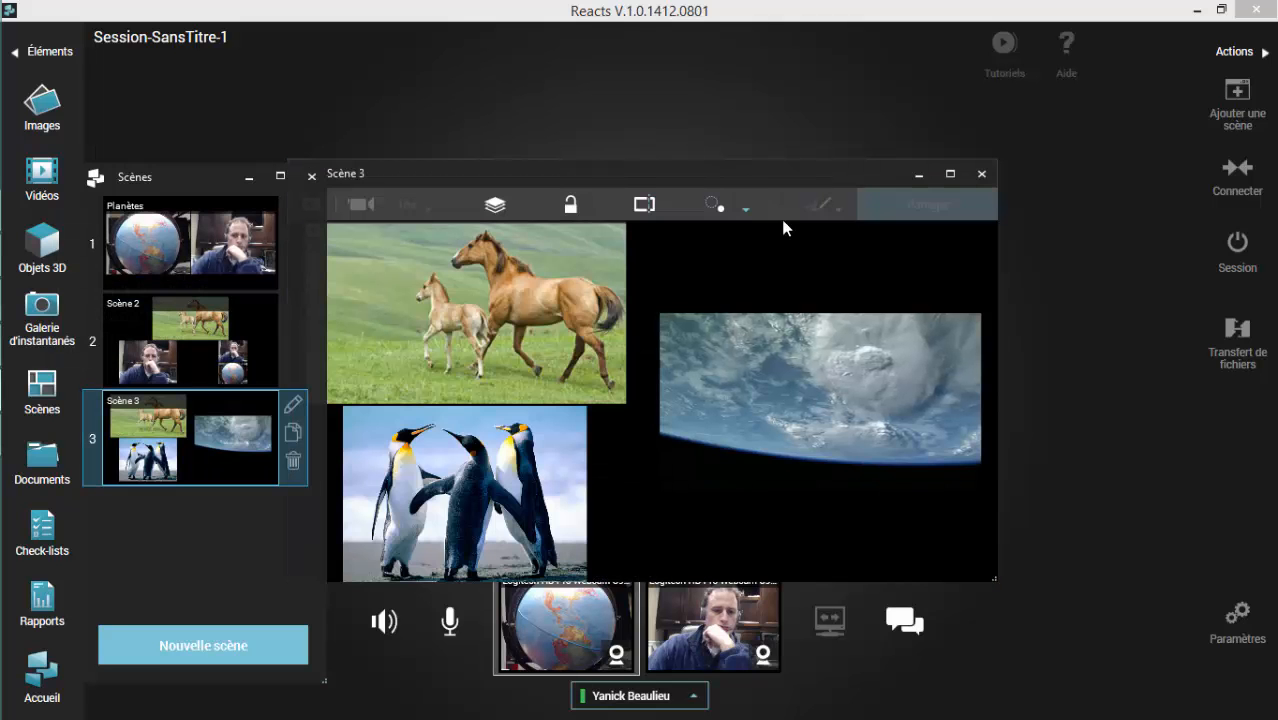
{"action": "left_click_drag", "start_coordinate": [795, 167], "coordinate": [832, 159]}
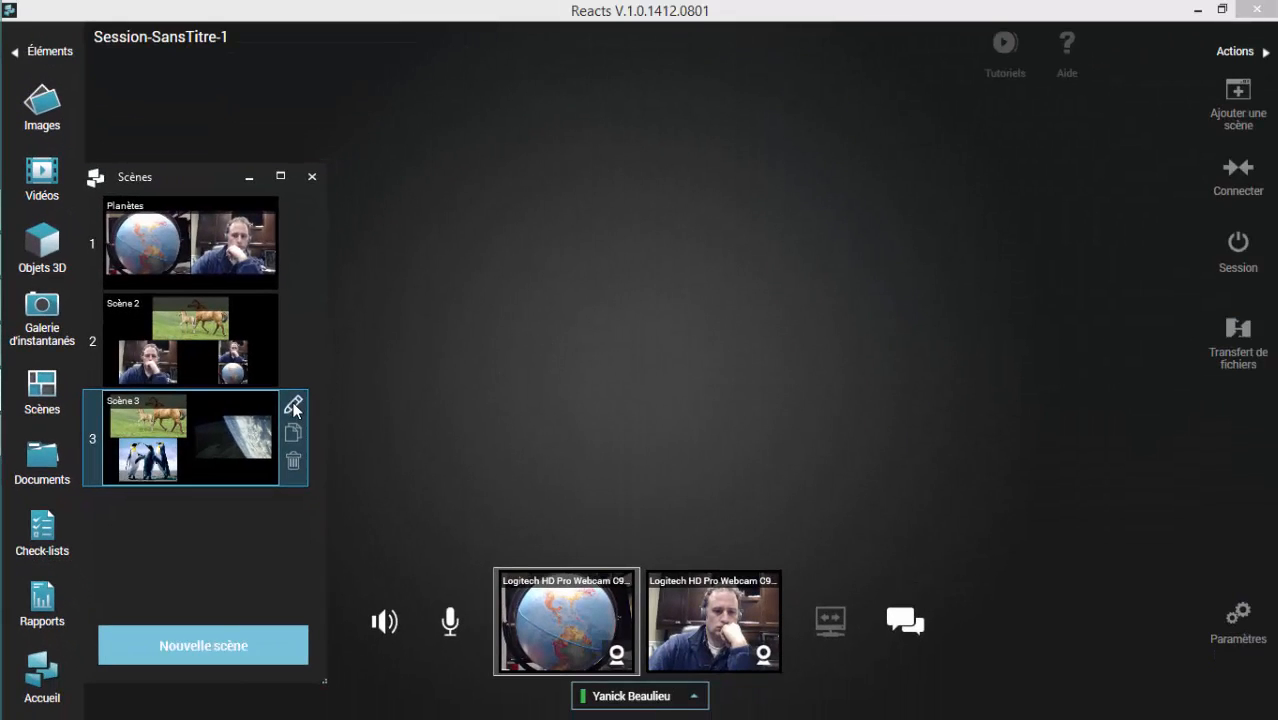
{"action": "left_click", "coordinate": [293, 406]}
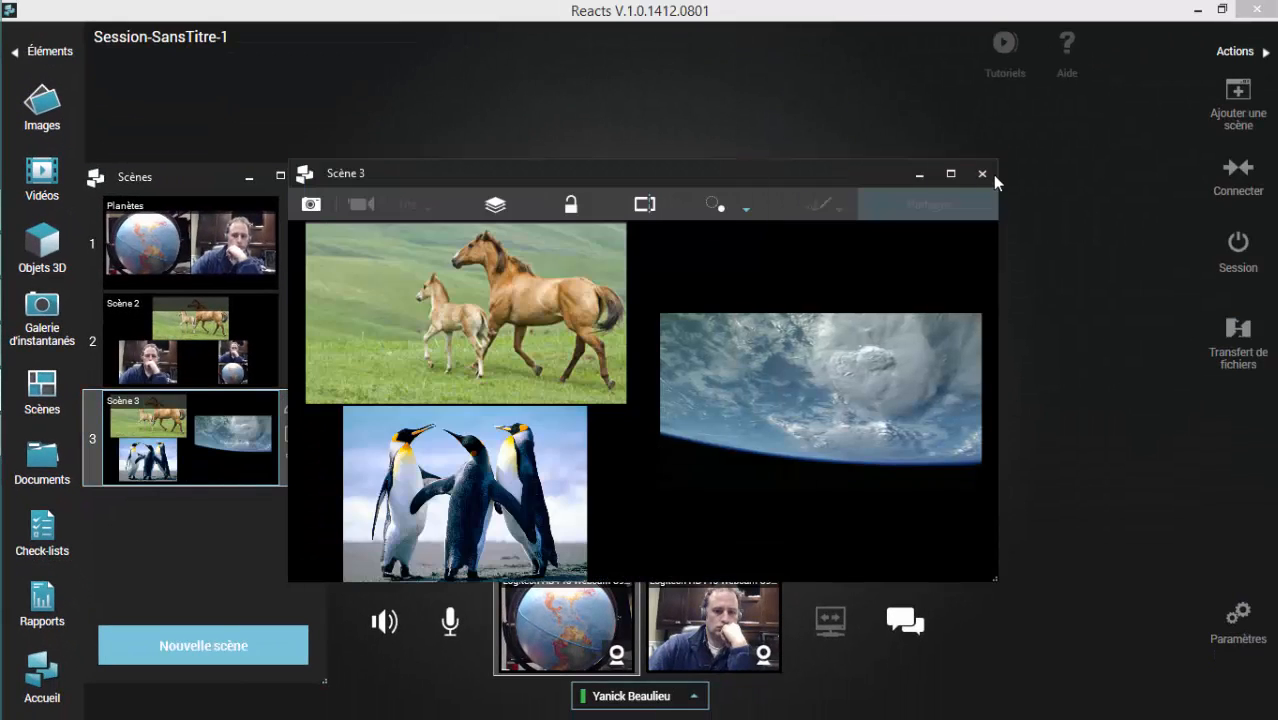
{"action": "left_click", "coordinate": [984, 176]}
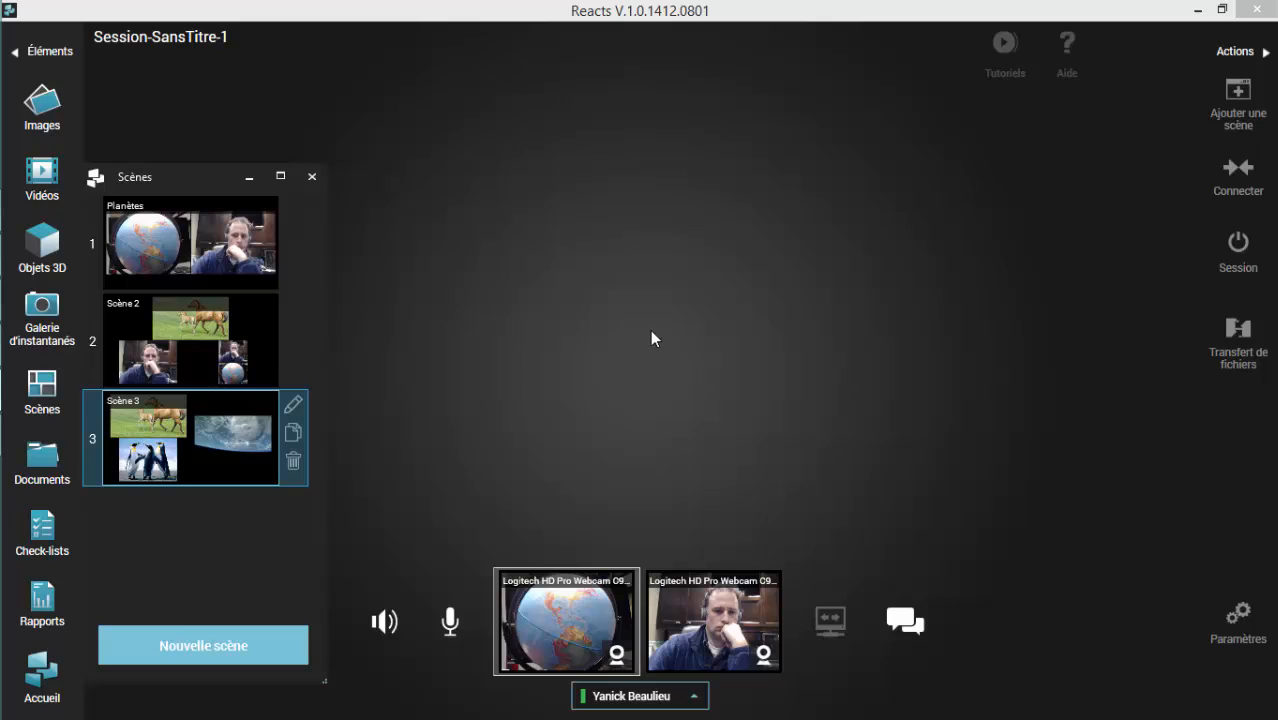
Duplicate Scène 3 and move the copy's window clear of the scene list.
{"action": "left_click", "coordinate": [293, 433]}
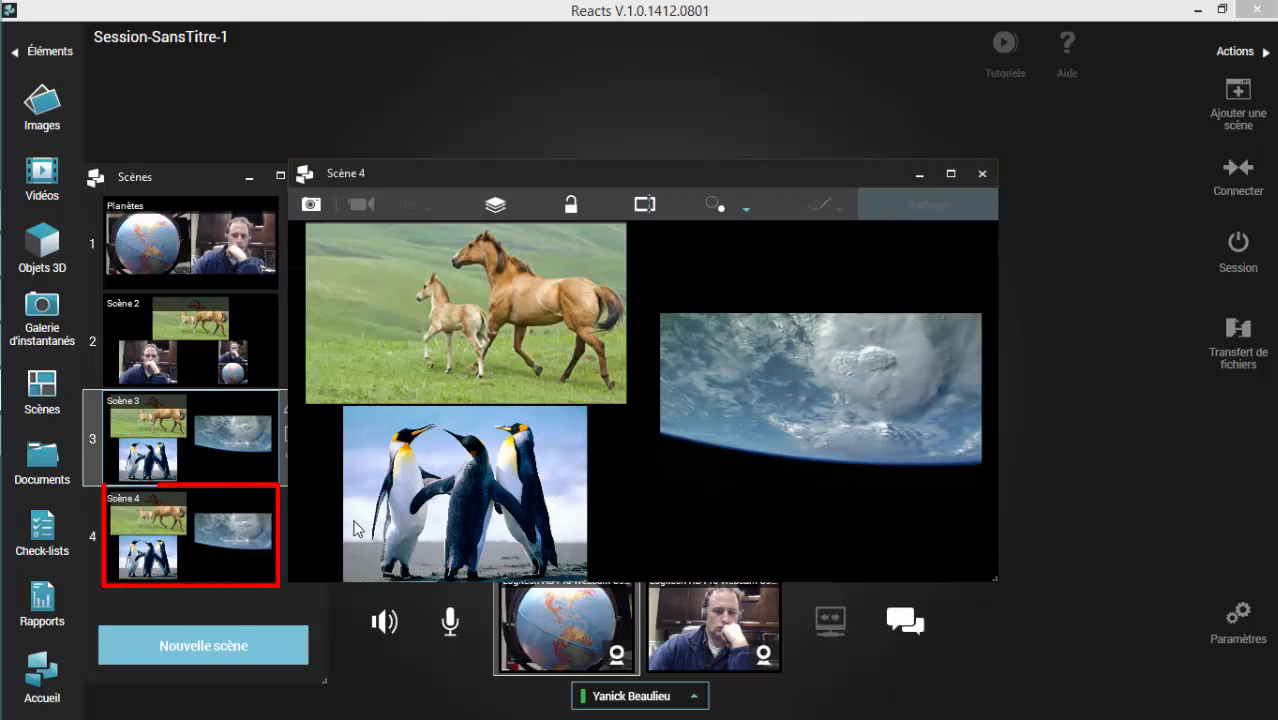
{"action": "left_click_drag", "start_coordinate": [788, 171], "coordinate": [863, 152]}
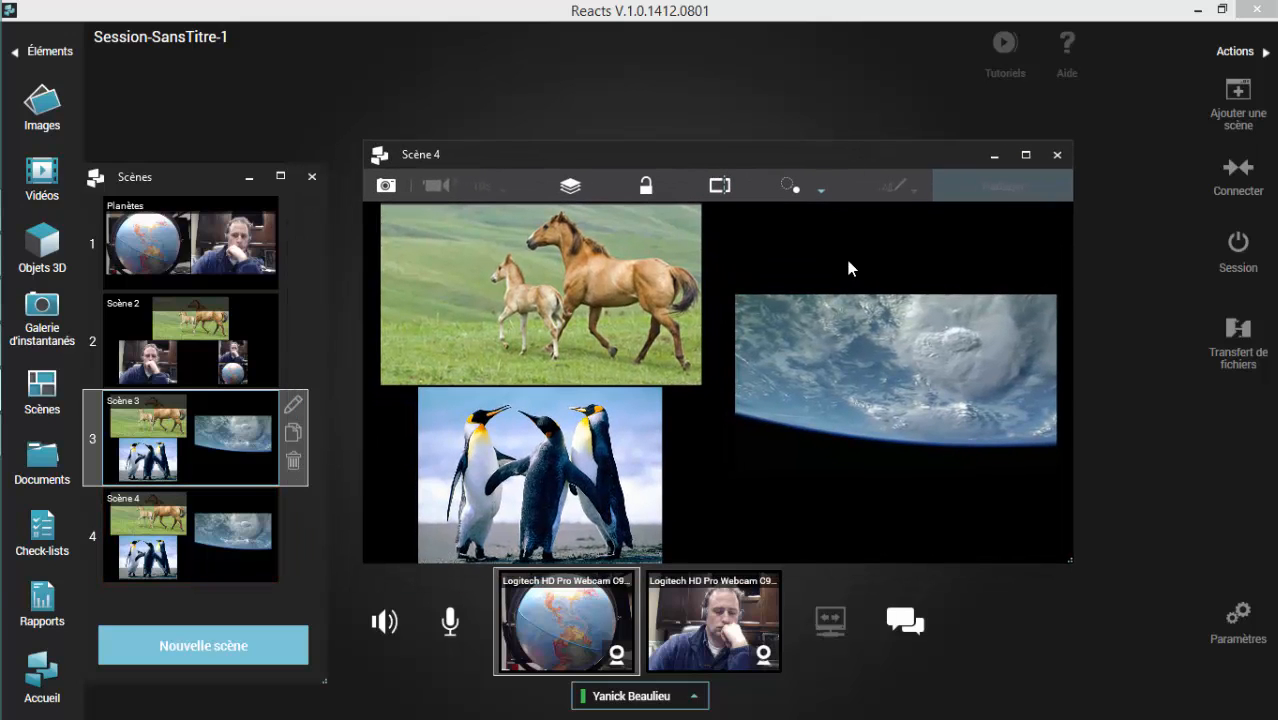
Delete Scène 3 from the scene list and close the Scène 4 window.
{"action": "left_click", "coordinate": [293, 461]}
{"action": "left_click", "coordinate": [522, 413]}
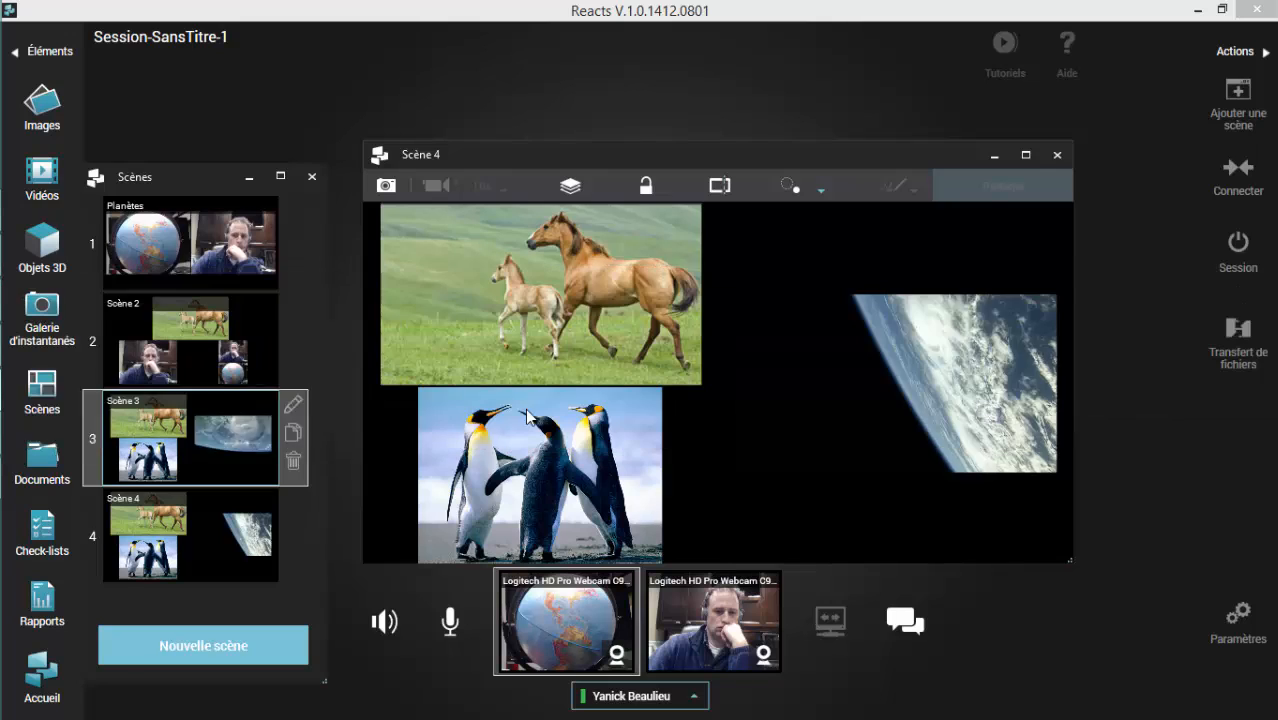
{"action": "left_click", "coordinate": [1063, 156]}
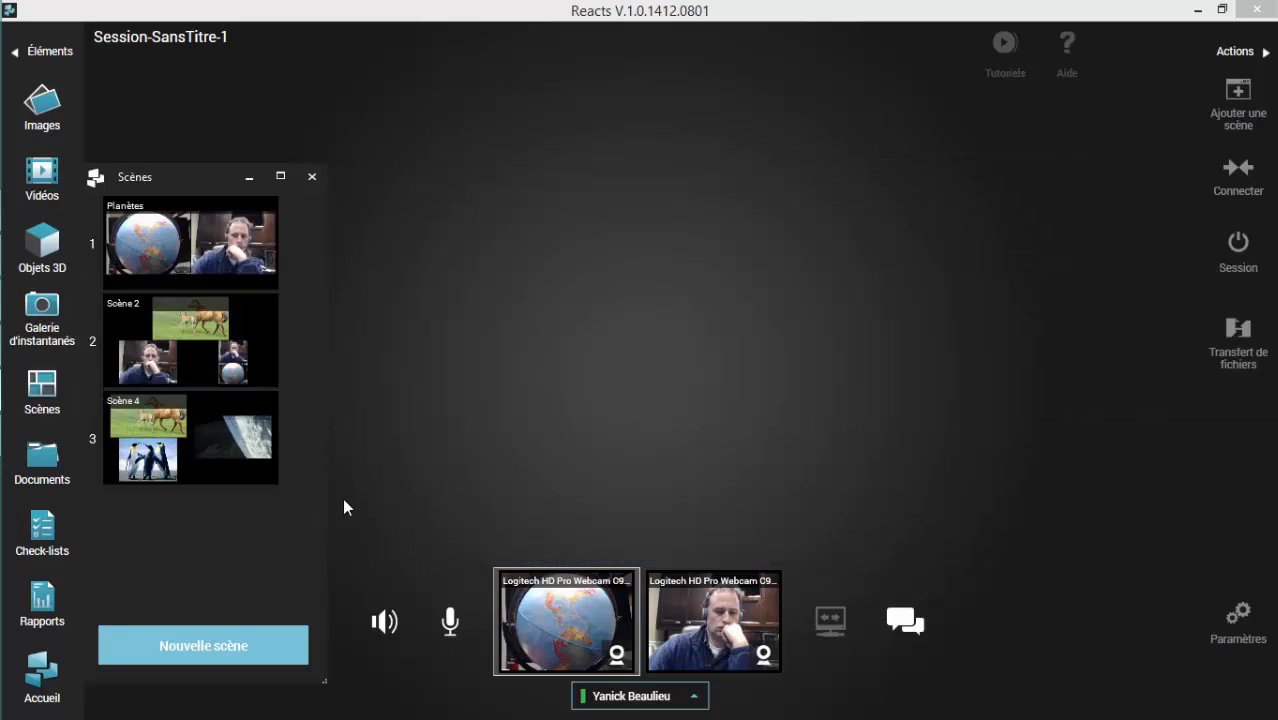
Try to reorder the scenes by moving Scène 4 higher in the scene list.
{"action": "mouse_move", "coordinate": [202, 465]}
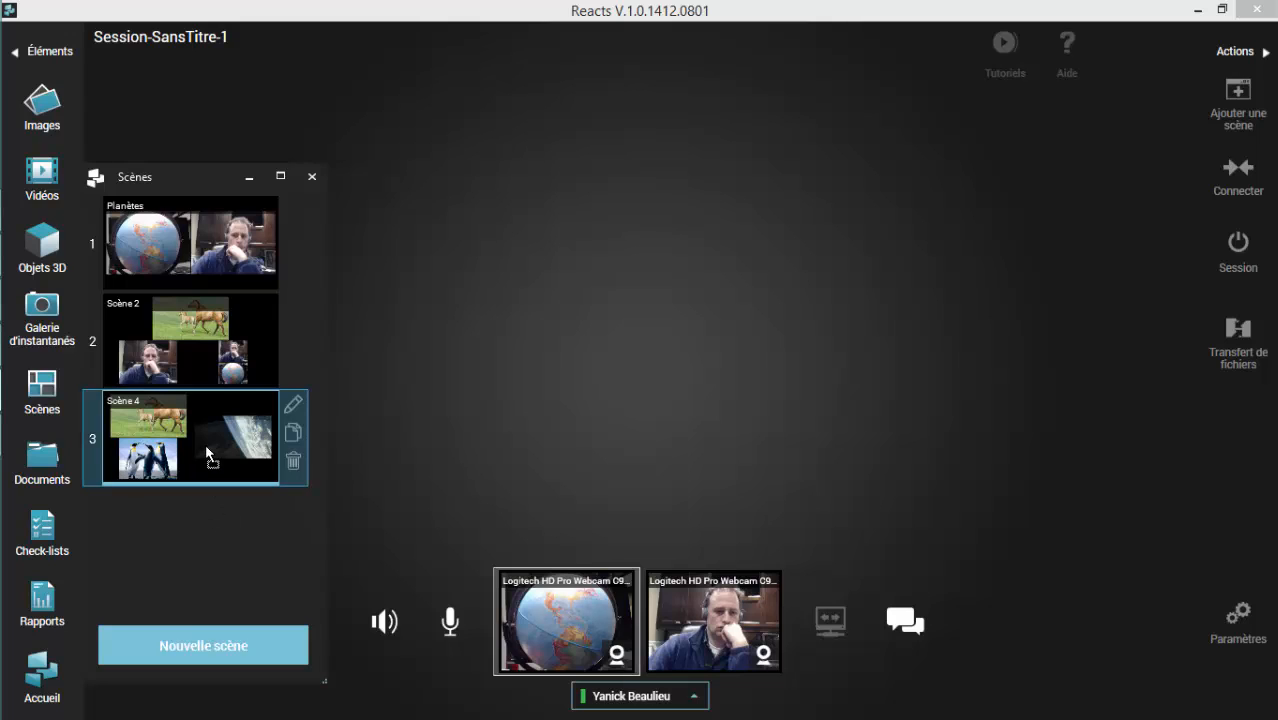
{"action": "left_click_drag", "start_coordinate": [218, 404], "coordinate": [223, 382]}
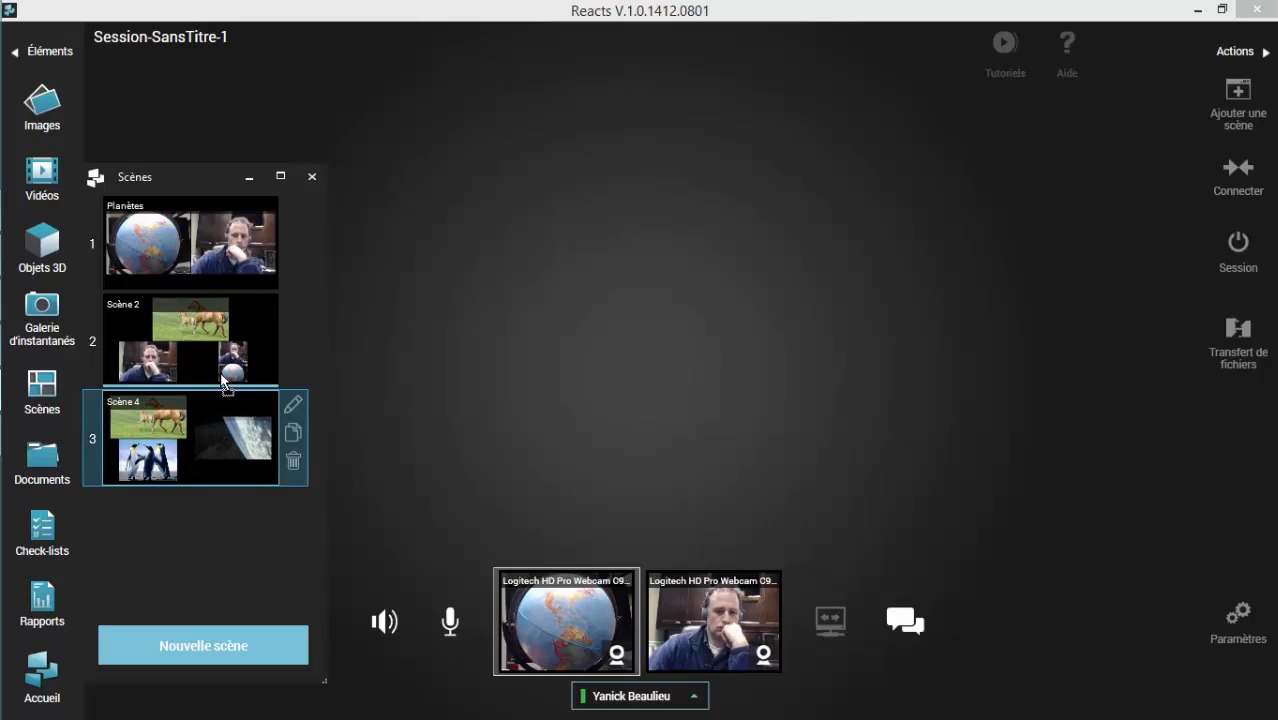
{"action": "left_click_drag", "start_coordinate": [232, 304], "coordinate": [204, 297]}
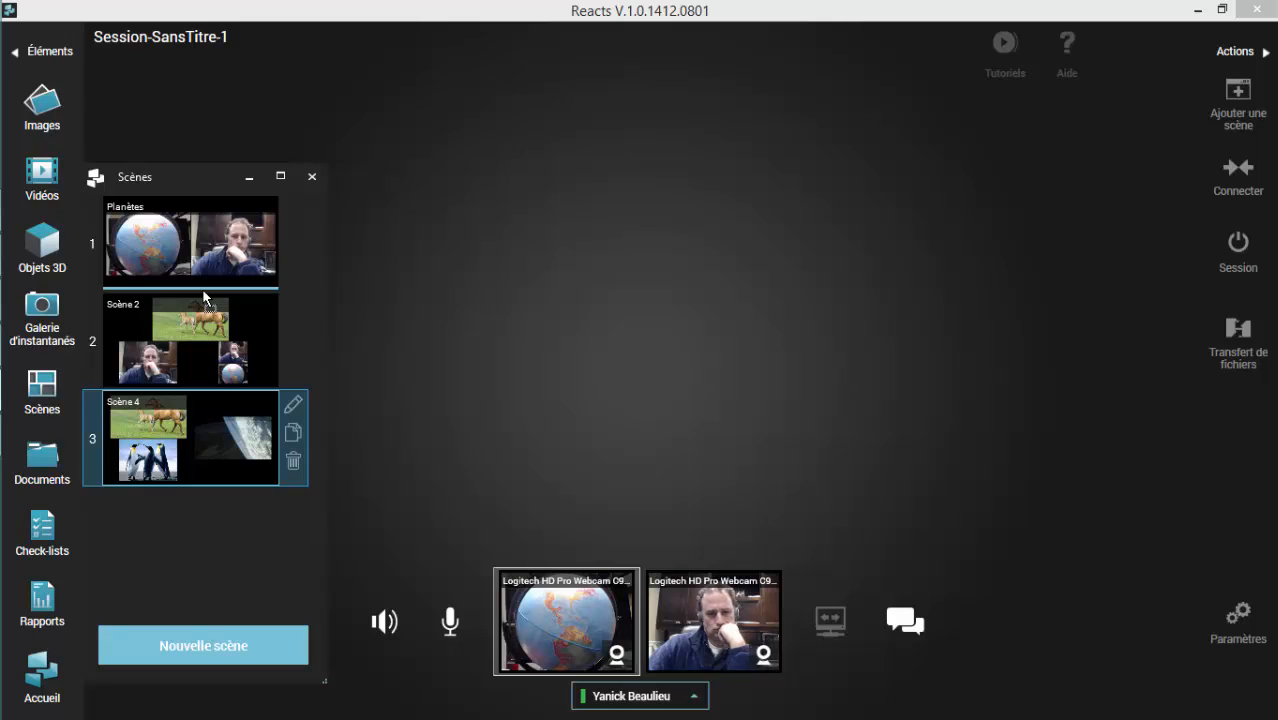
{"action": "left_click_drag", "start_coordinate": [204, 297], "coordinate": [177, 305]}
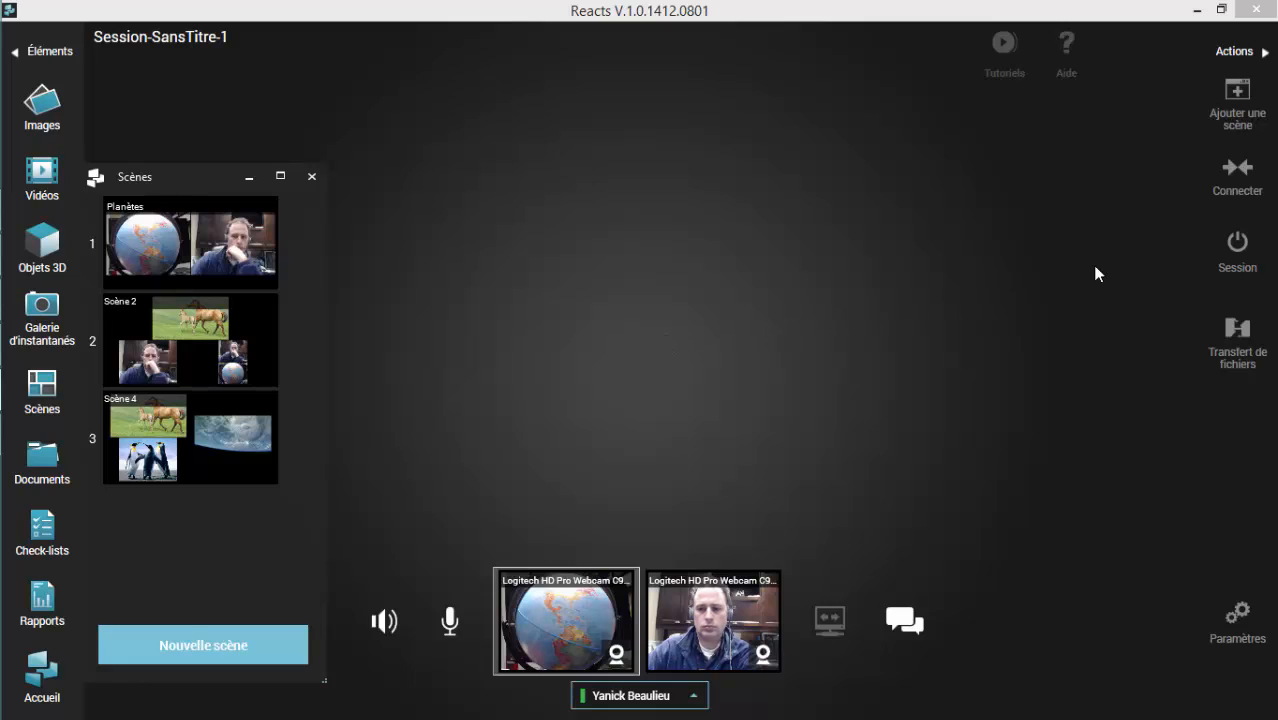
Save the session under the new name "Session Reacts planètes" in the Sessions folder.
{"action": "left_click", "coordinate": [1248, 257]}
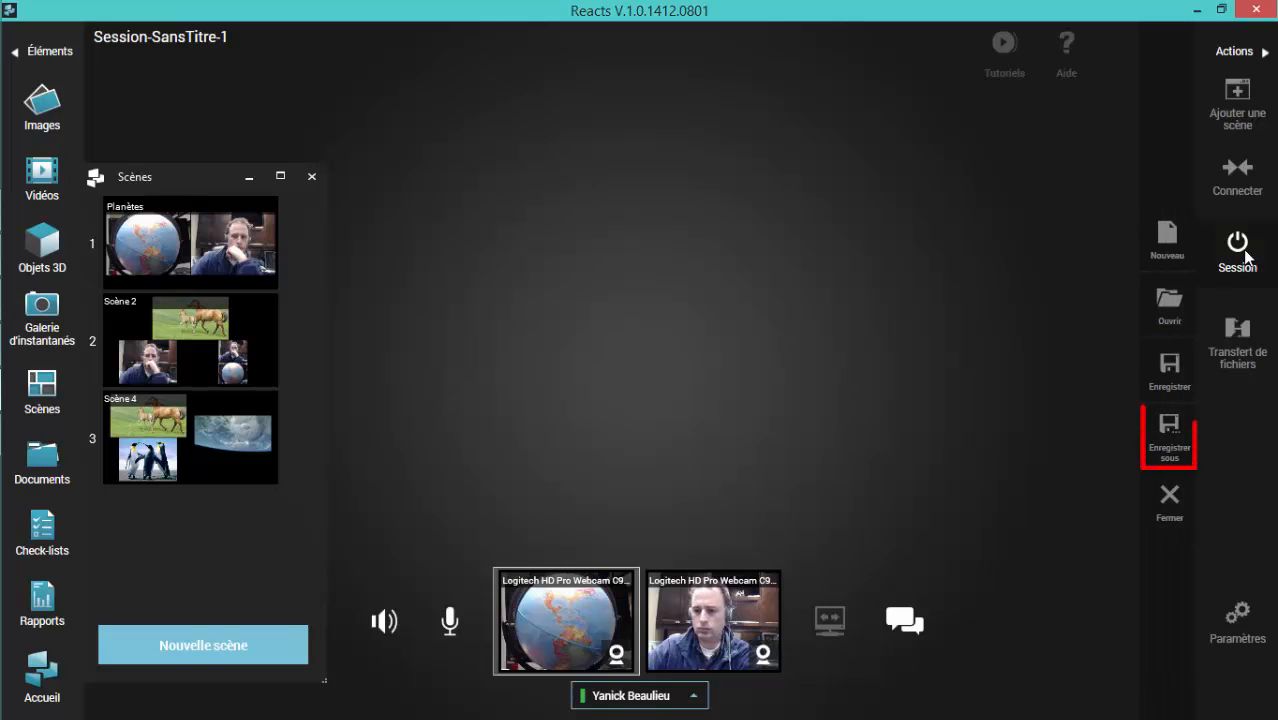
{"action": "left_click", "coordinate": [1170, 435]}
{"action": "left_click", "coordinate": [287, 648]}
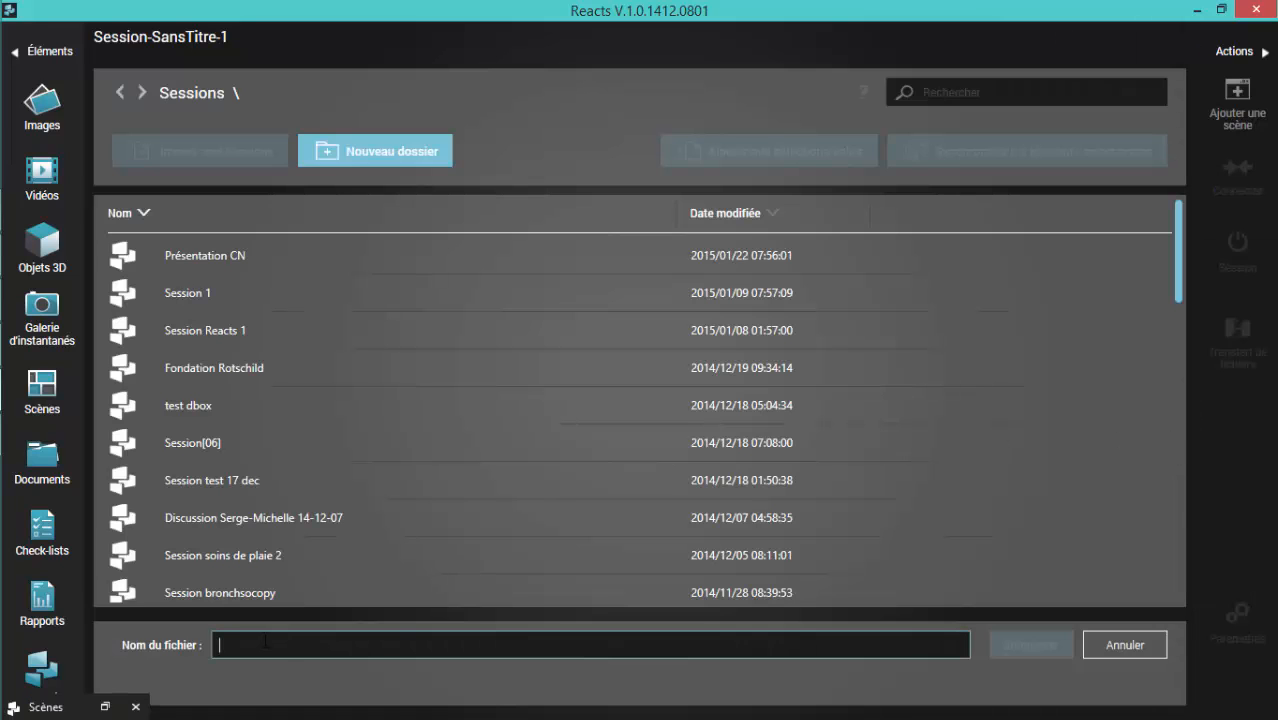
{"action": "type", "text": "Sessio"}
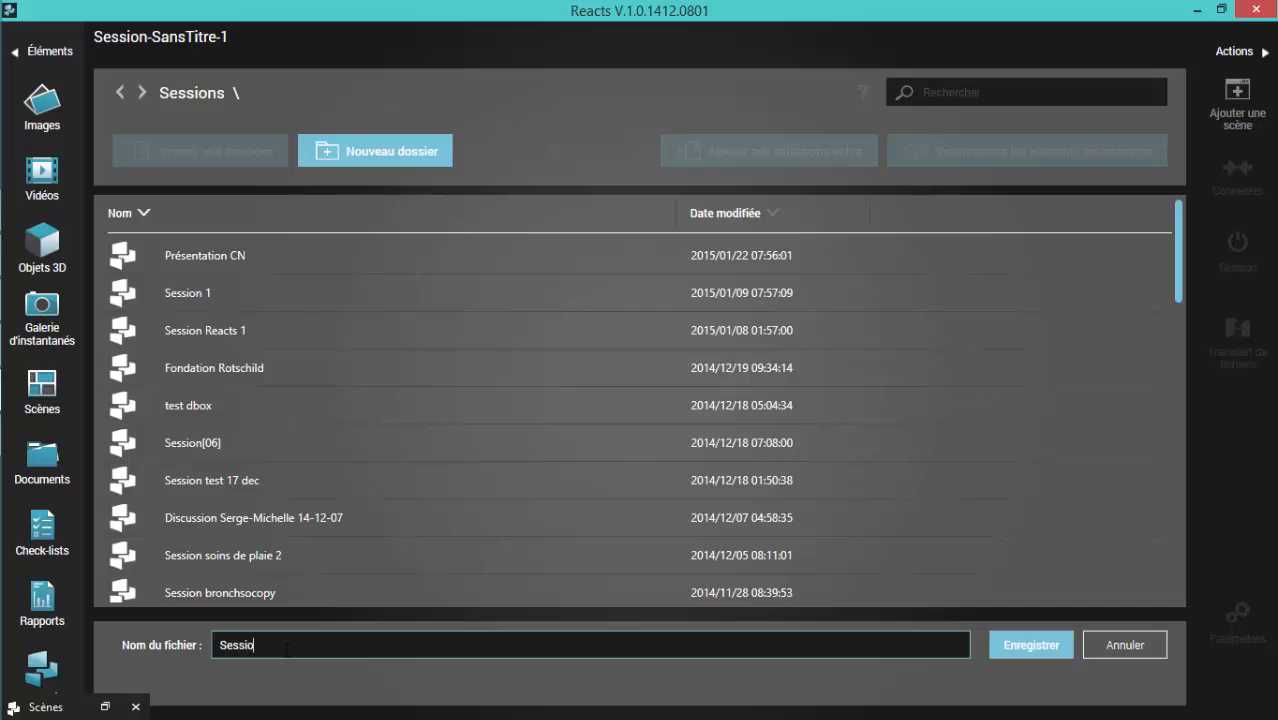
{"action": "type", "text": "n Reacts planètes"}
{"action": "left_click", "coordinate": [1020, 645]}
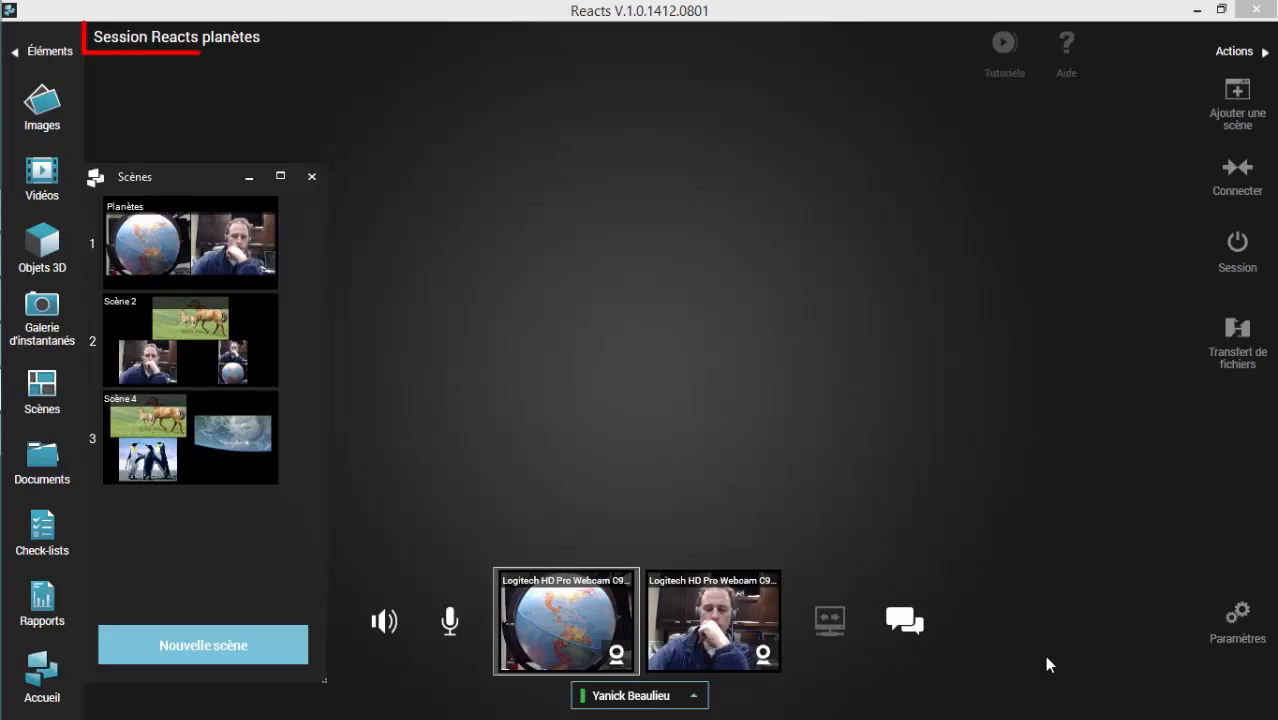
Close the session, reopen the saved "Session Reacts planètes", and check its scenes in the scene list.
{"action": "left_click", "coordinate": [1248, 242]}
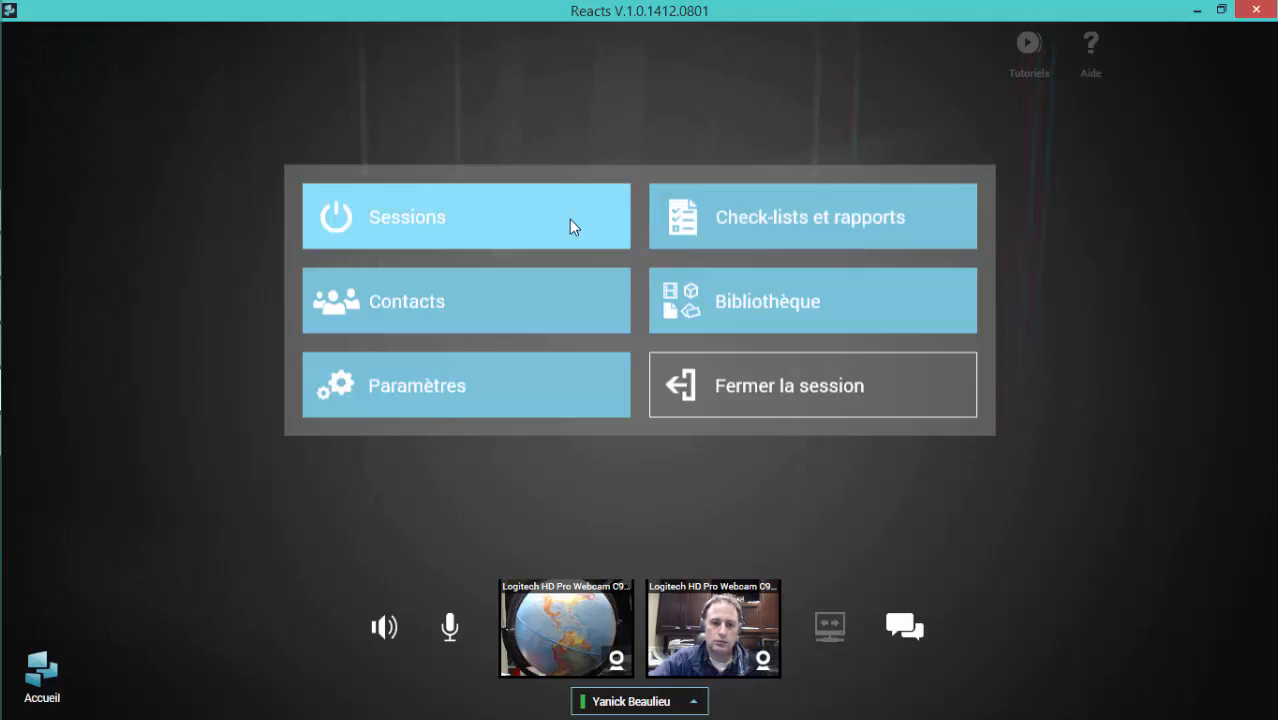
{"action": "left_click", "coordinate": [489, 223]}
{"action": "left_click", "coordinate": [471, 286]}
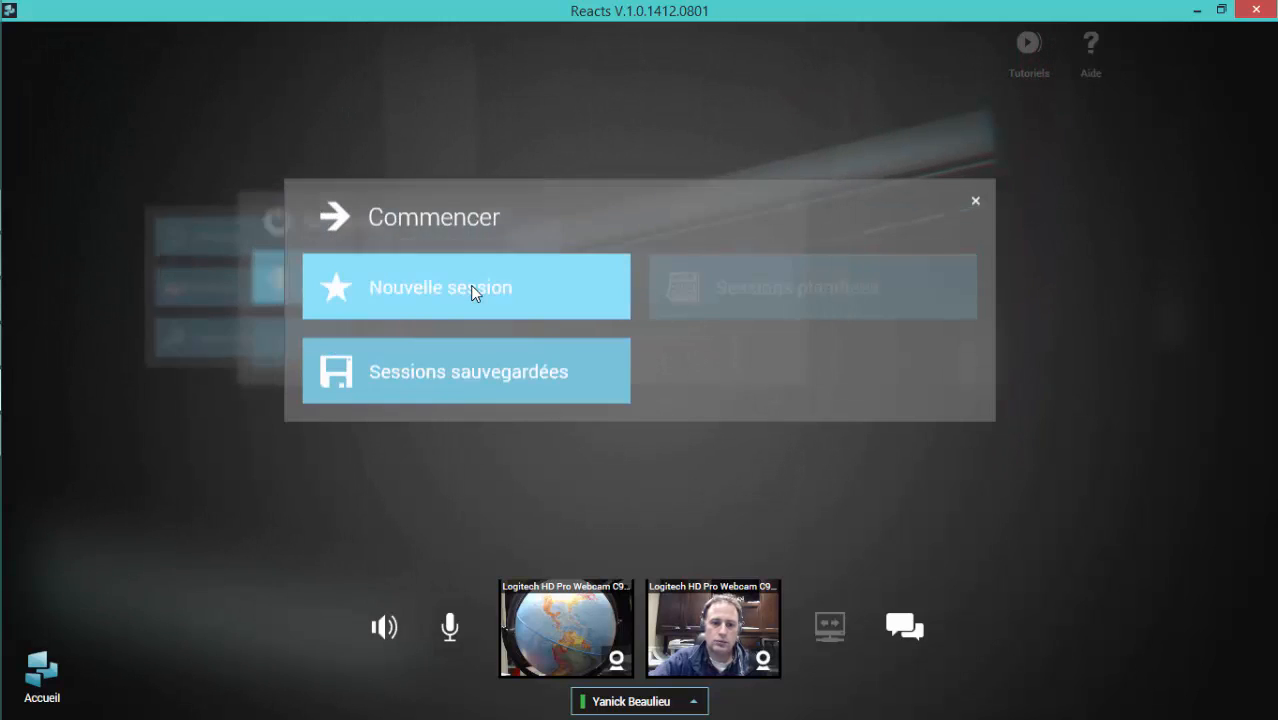
{"action": "left_click", "coordinate": [438, 367]}
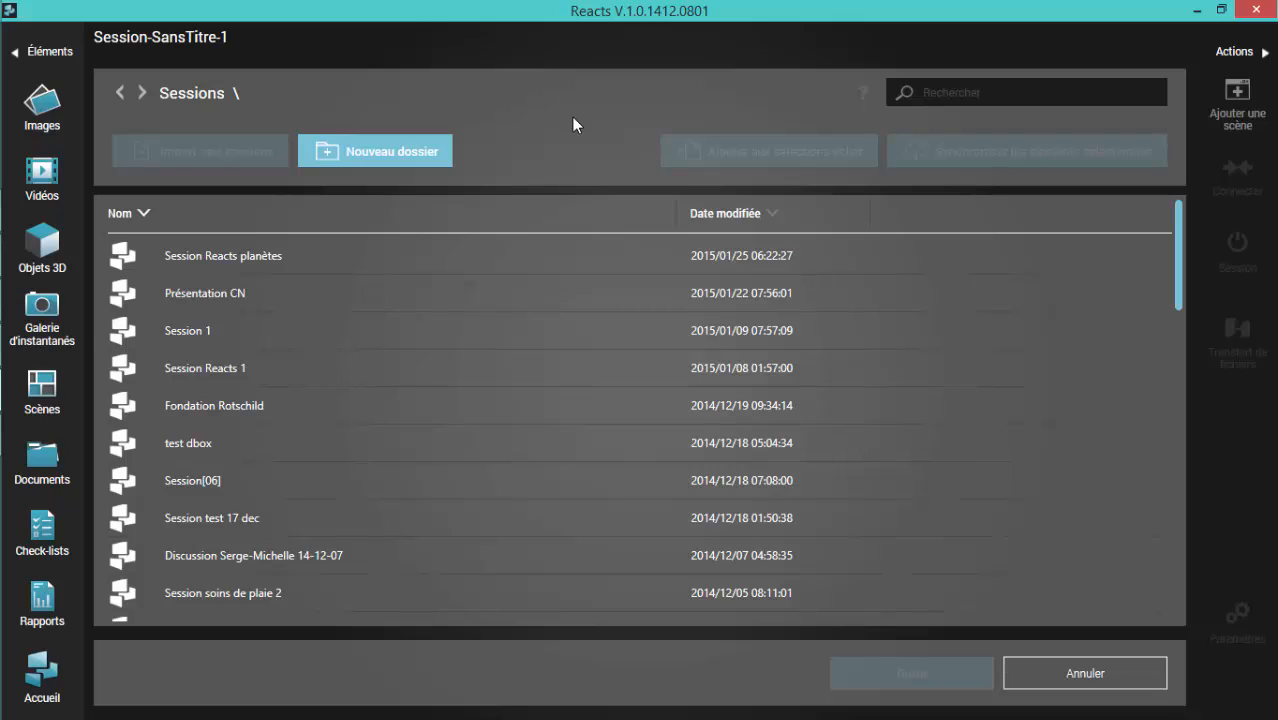
{"action": "left_click", "coordinate": [255, 251]}
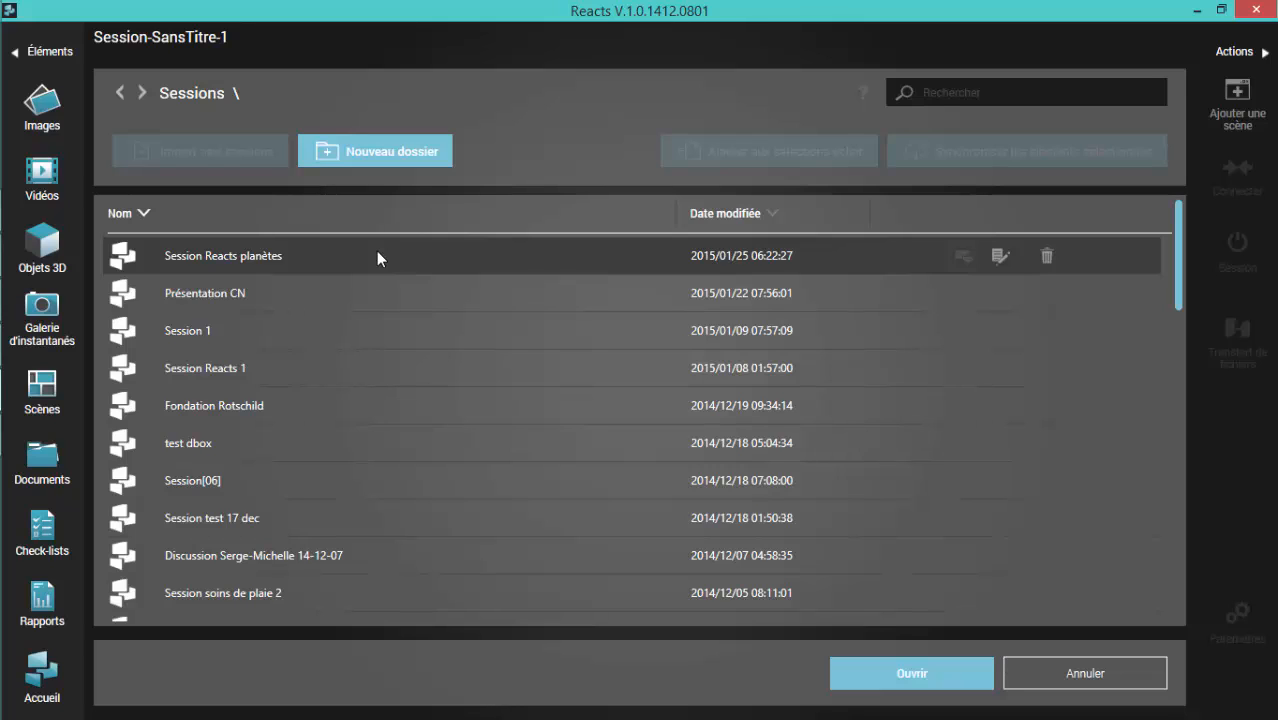
{"action": "left_click", "coordinate": [886, 674]}
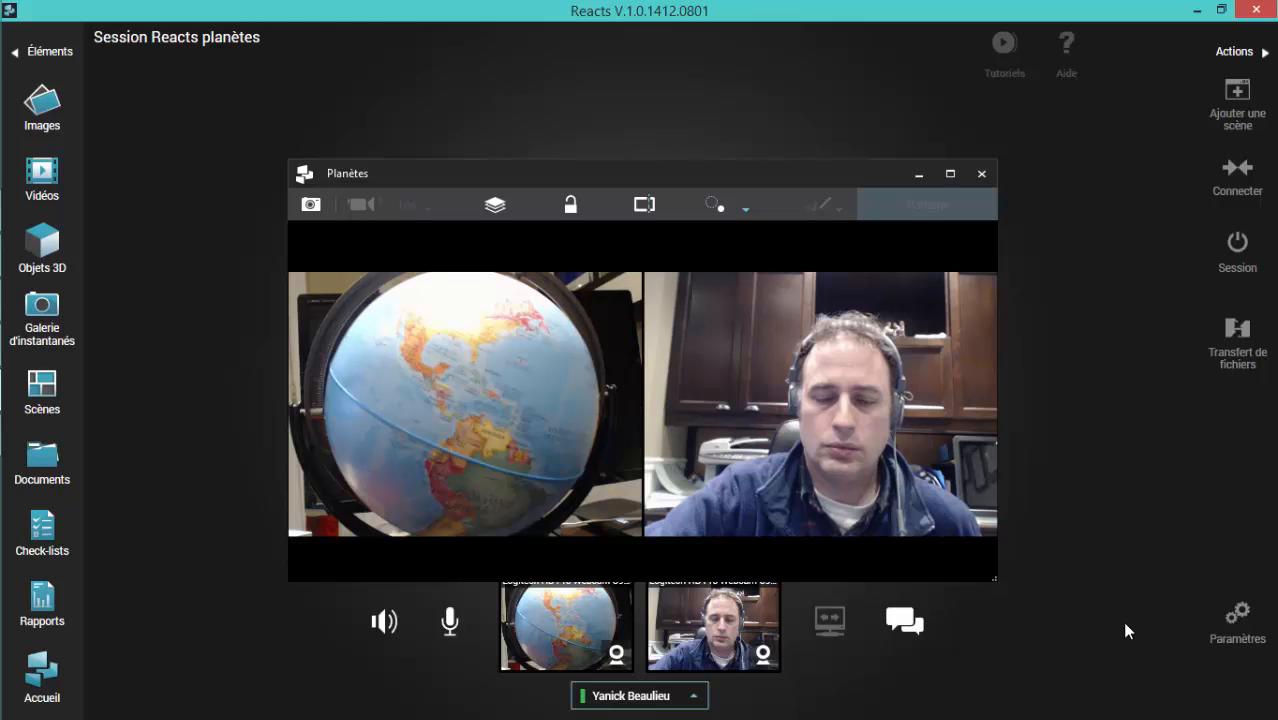
{"action": "left_click", "coordinate": [58, 403]}
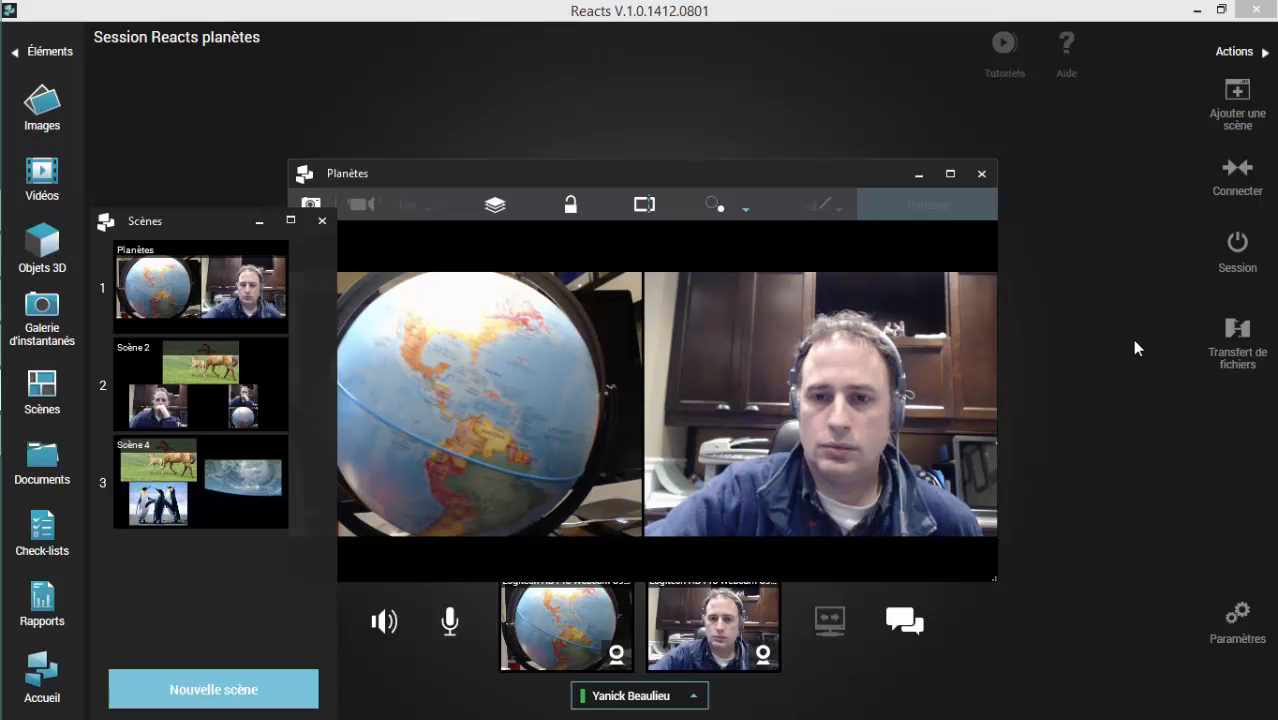
{"action": "left_click", "coordinate": [321, 220]}
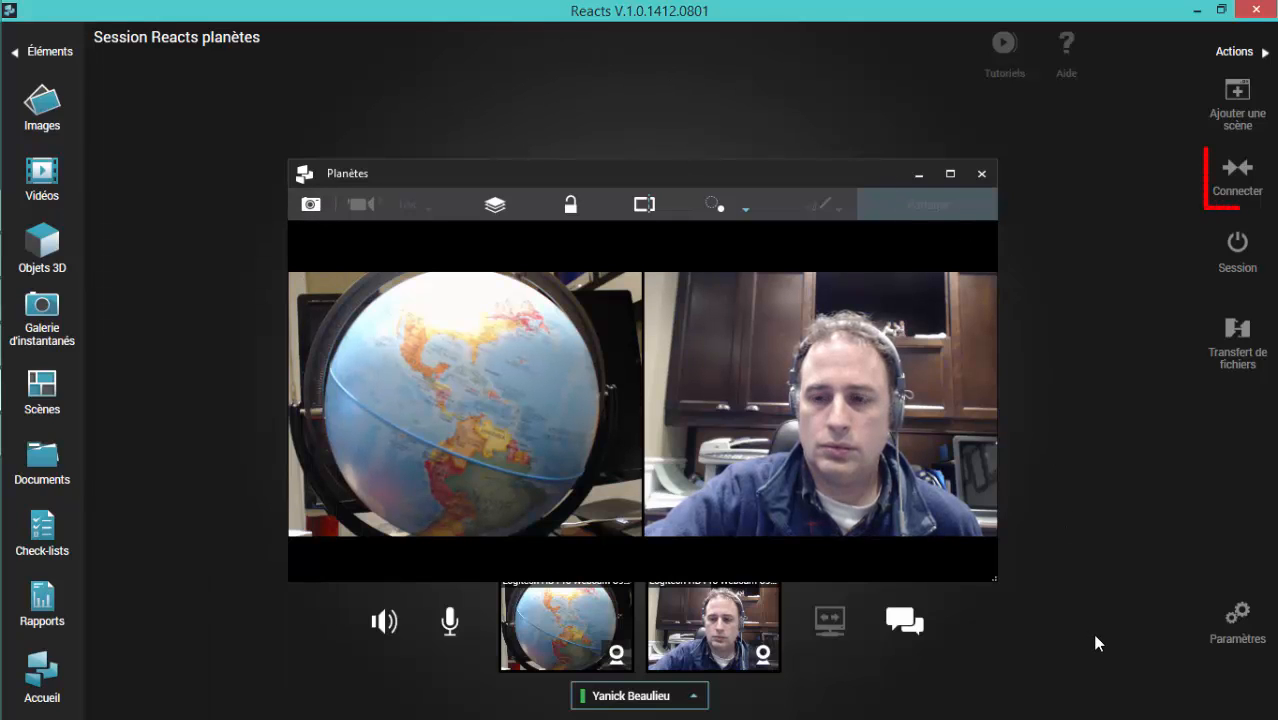
Connect to the online contact and share Scène 2 from the scene list with them.
{"action": "left_click", "coordinate": [1222, 178]}
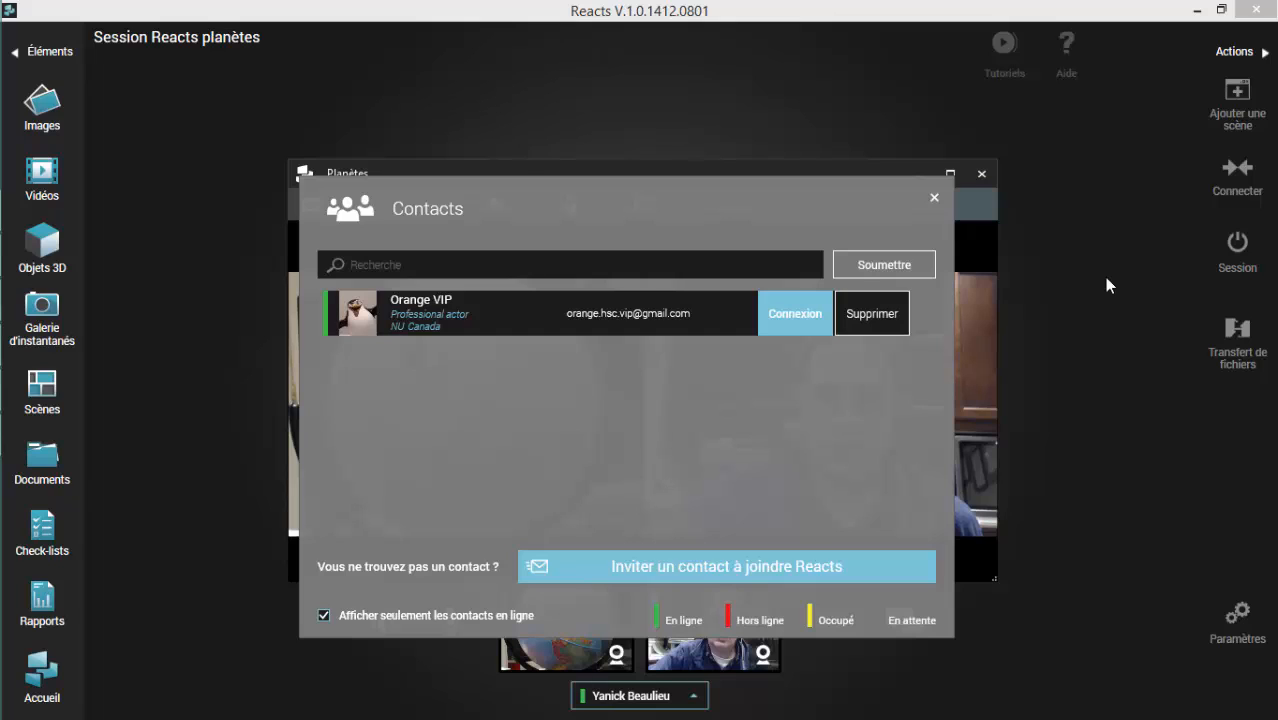
{"action": "left_click", "coordinate": [794, 313]}
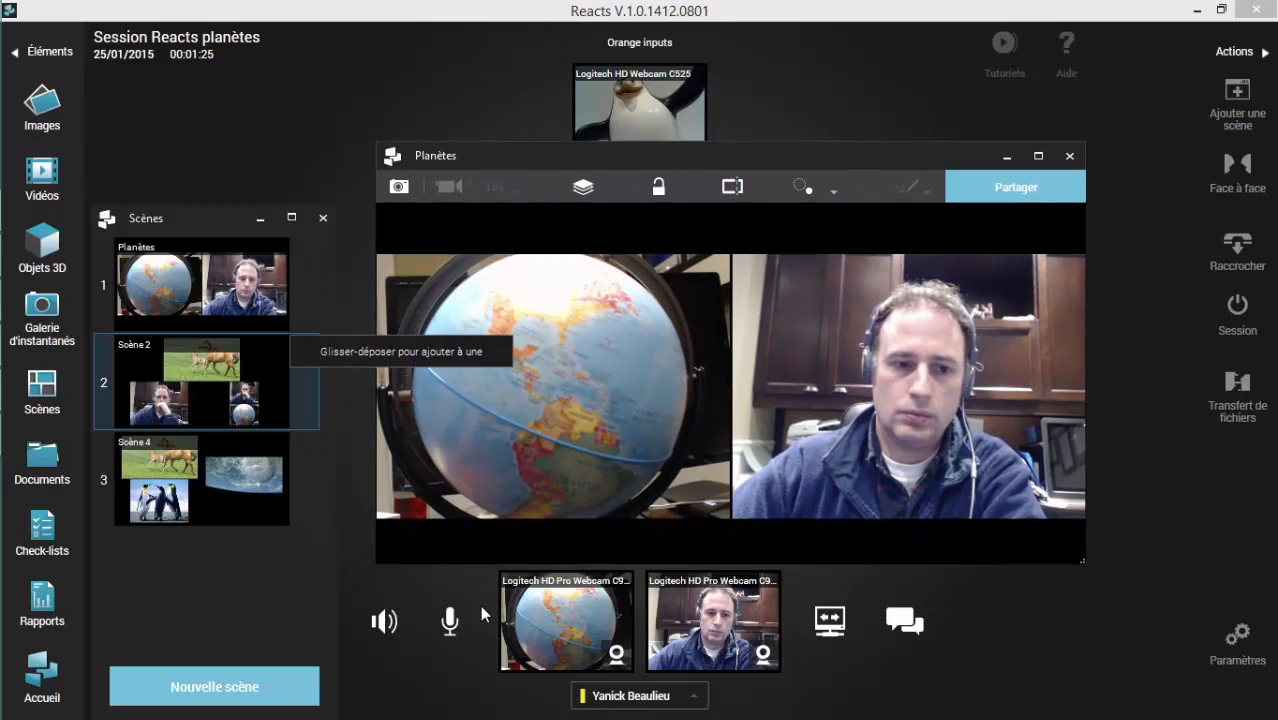
{"action": "double_click", "coordinate": [202, 382]}
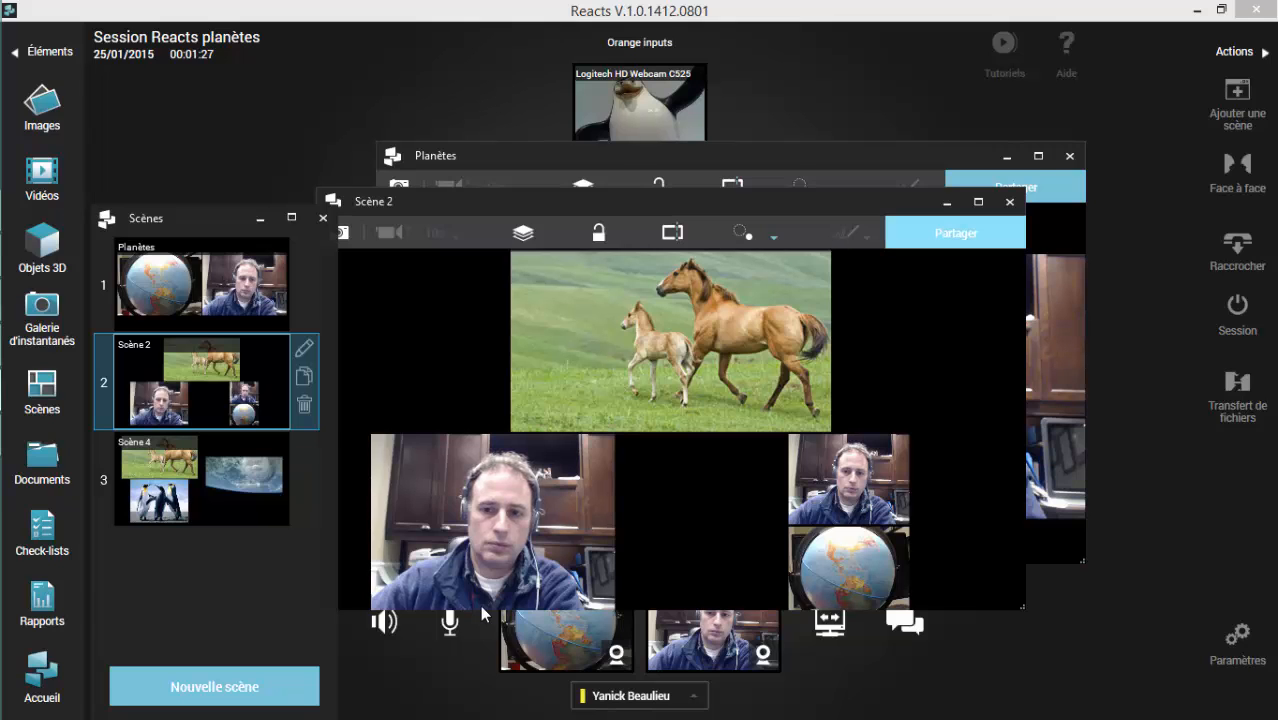
{"action": "left_click", "coordinate": [955, 233]}
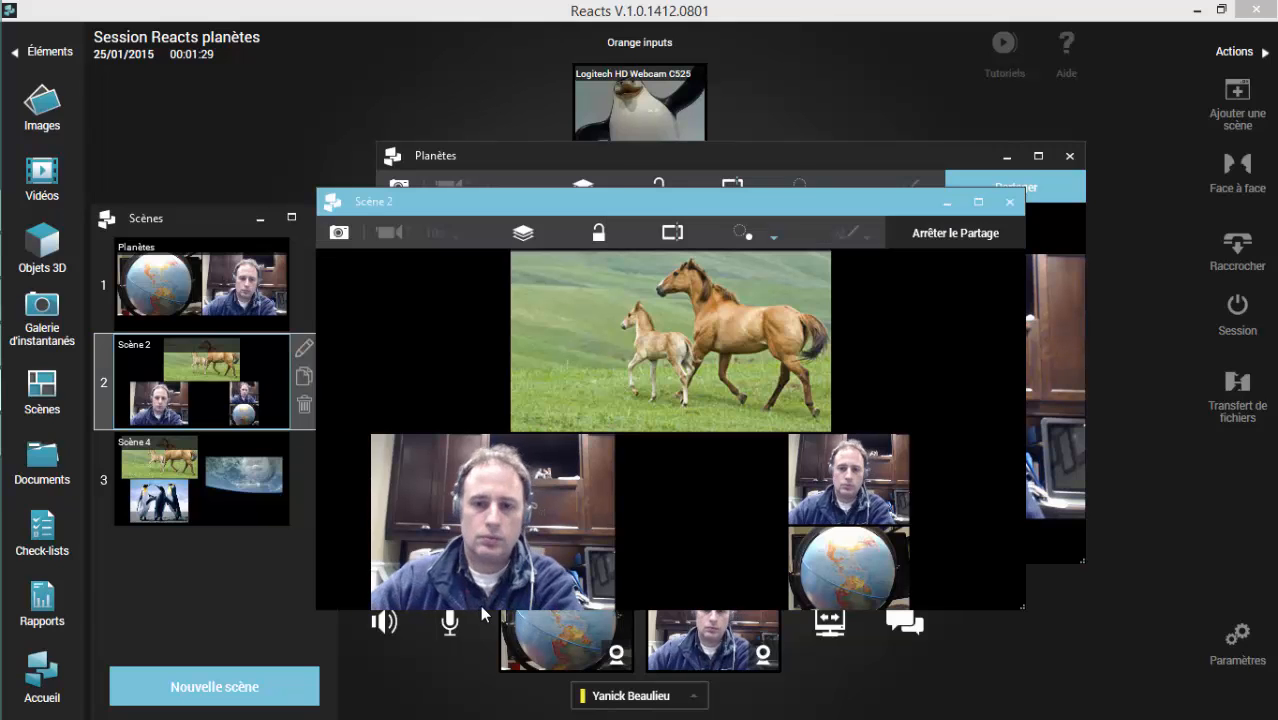